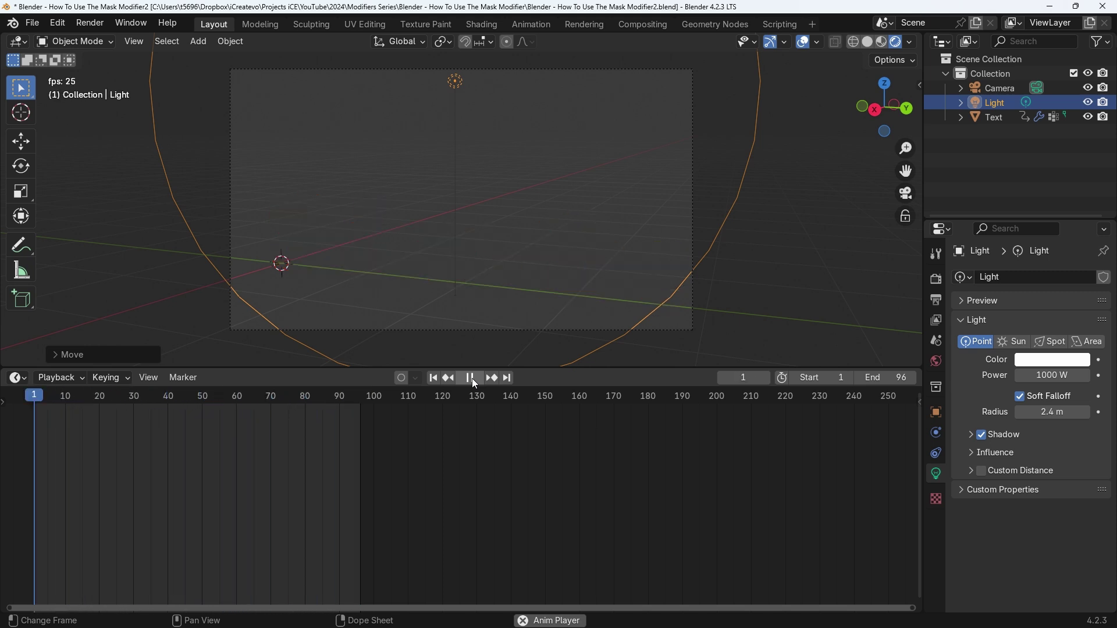
- Stop the Subscribe demo animation playback on the timeline
{"action": "left_click", "coordinate": [472, 378]}
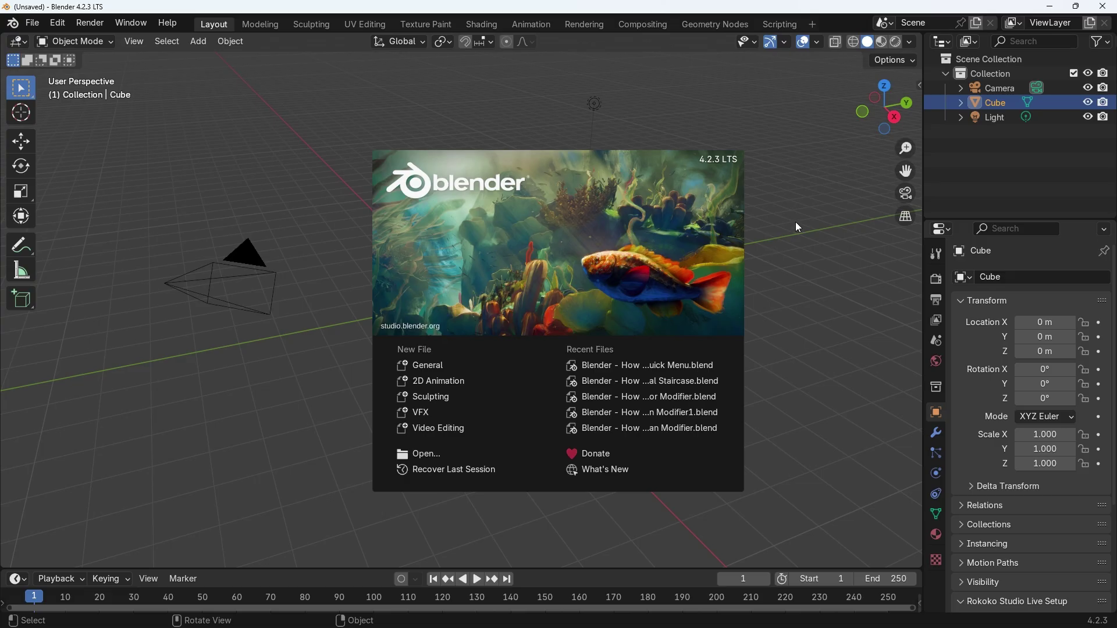
- Dismiss the splash screen, then select and delete the default cube
{"action": "left_click", "coordinate": [796, 226]}
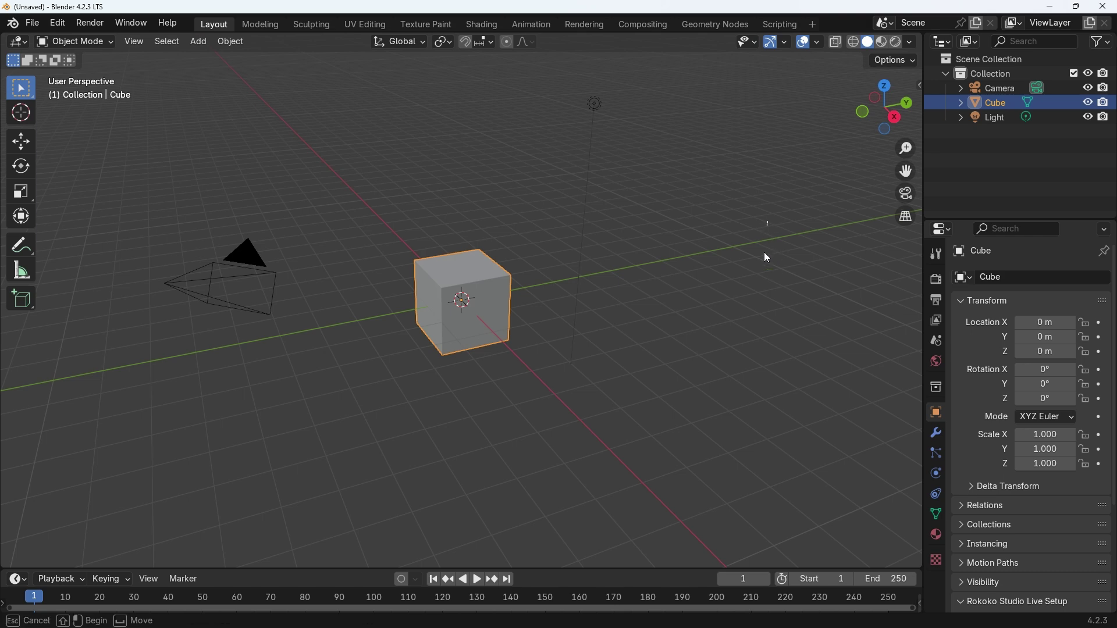
{"action": "left_click", "coordinate": [755, 225]}
{"action": "middle_click_drag", "start_coordinate": [748, 221], "coordinate": [672, 229]}
{"action": "scroll", "coordinate": [547, 226], "scroll_direction": "up", "scroll_amount": 3}
{"action": "middle_click_drag", "start_coordinate": [547, 231], "coordinate": [607, 295]}
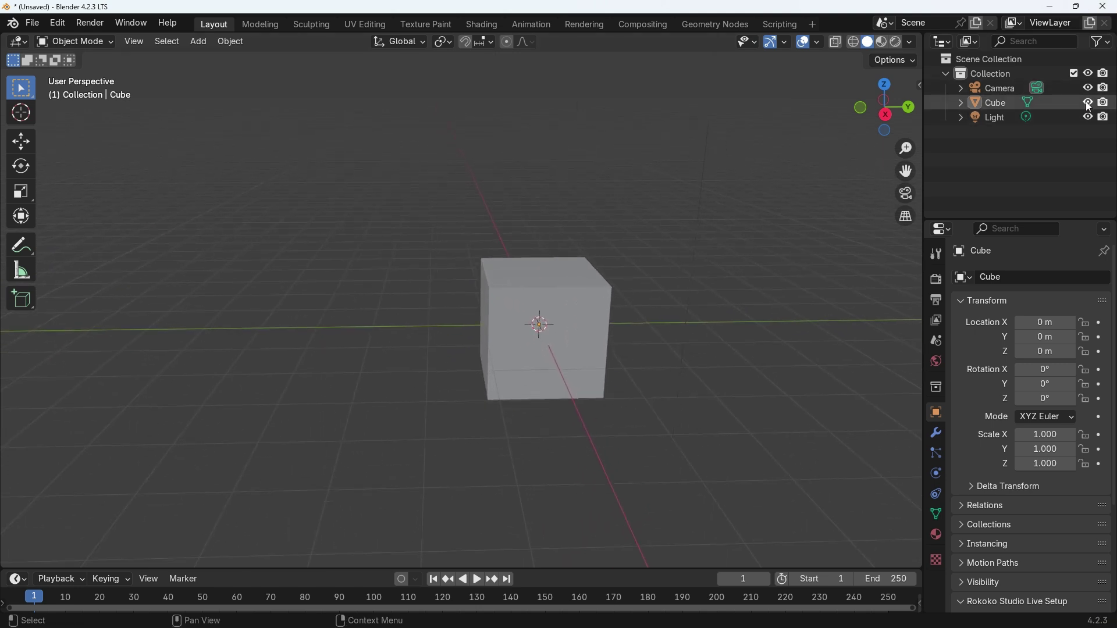
{"action": "left_click", "coordinate": [598, 294]}
{"action": "key", "text": "x"}
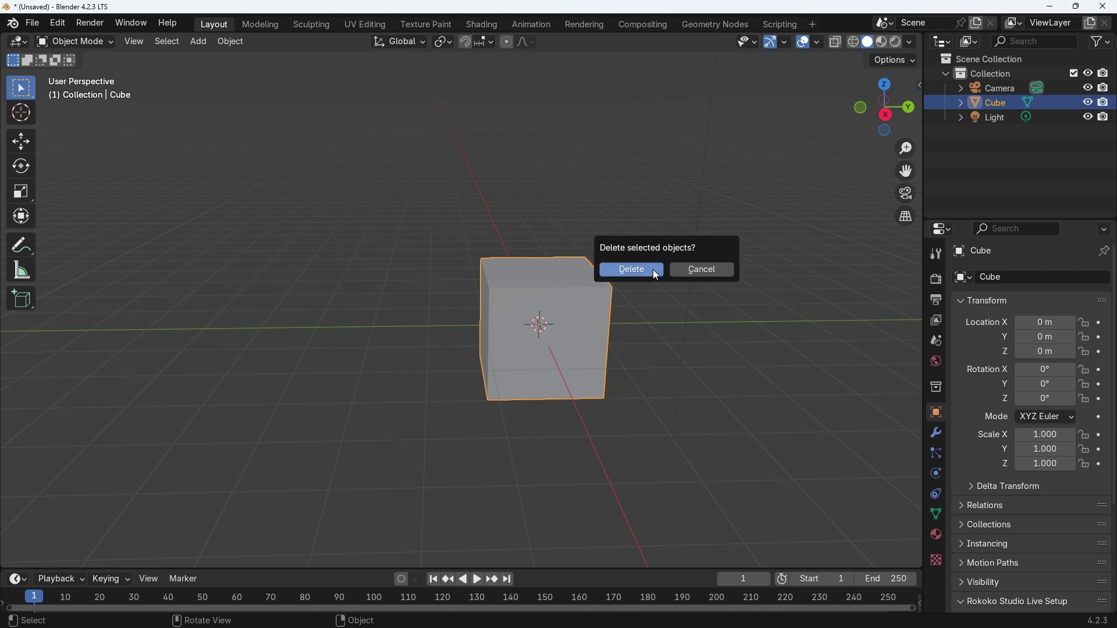
{"action": "left_click", "coordinate": [654, 273]}
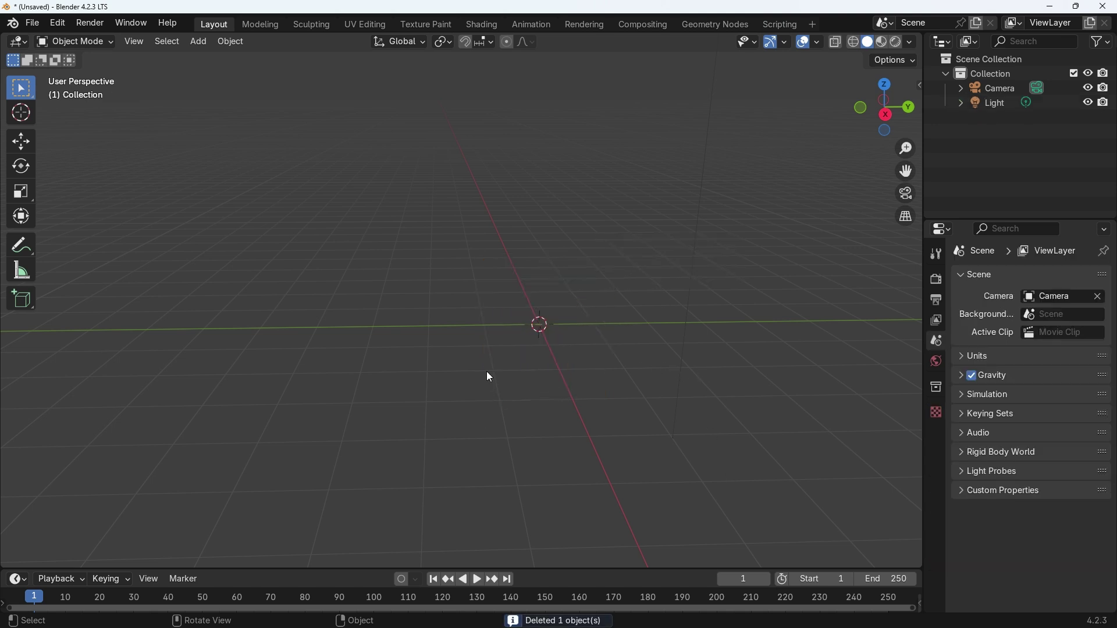
{"action": "key", "text": "shift+a"}
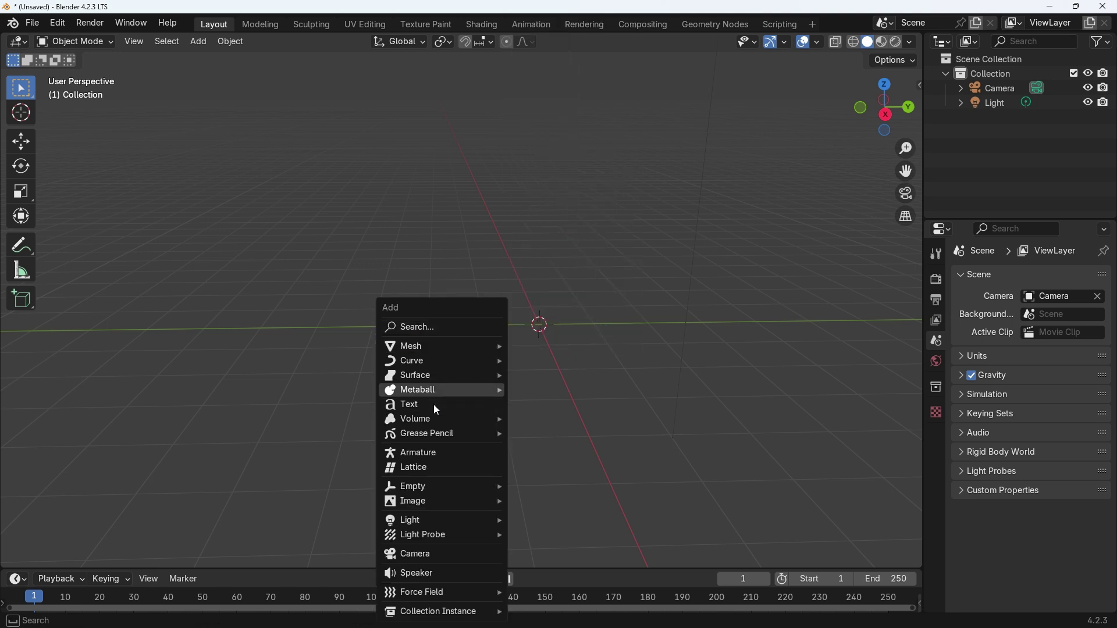
- Add a Text object and rotate it 90° on Z and 90° on X to stand upright
{"action": "left_click", "coordinate": [412, 406]}
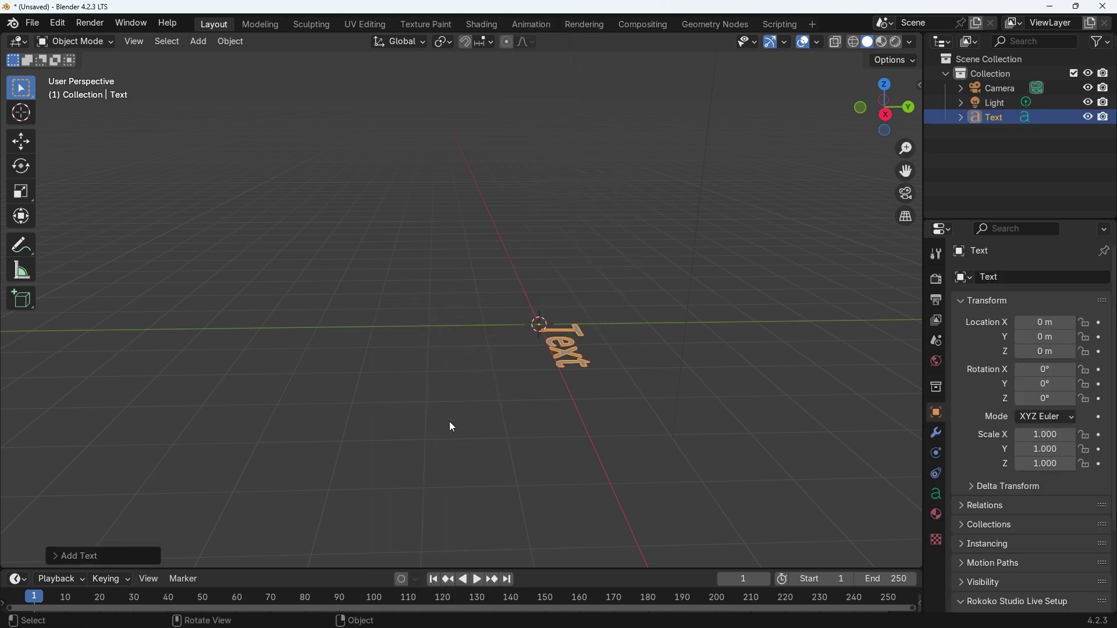
{"action": "type", "text": "r"}
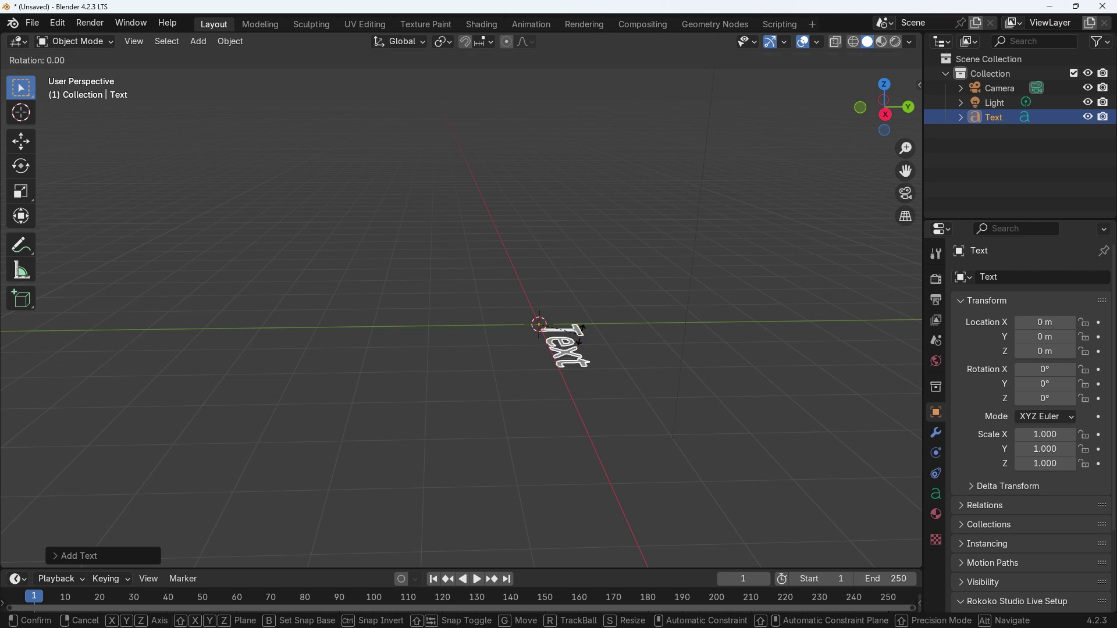
{"action": "type", "text": "z"}
{"action": "type", "text": "90"}
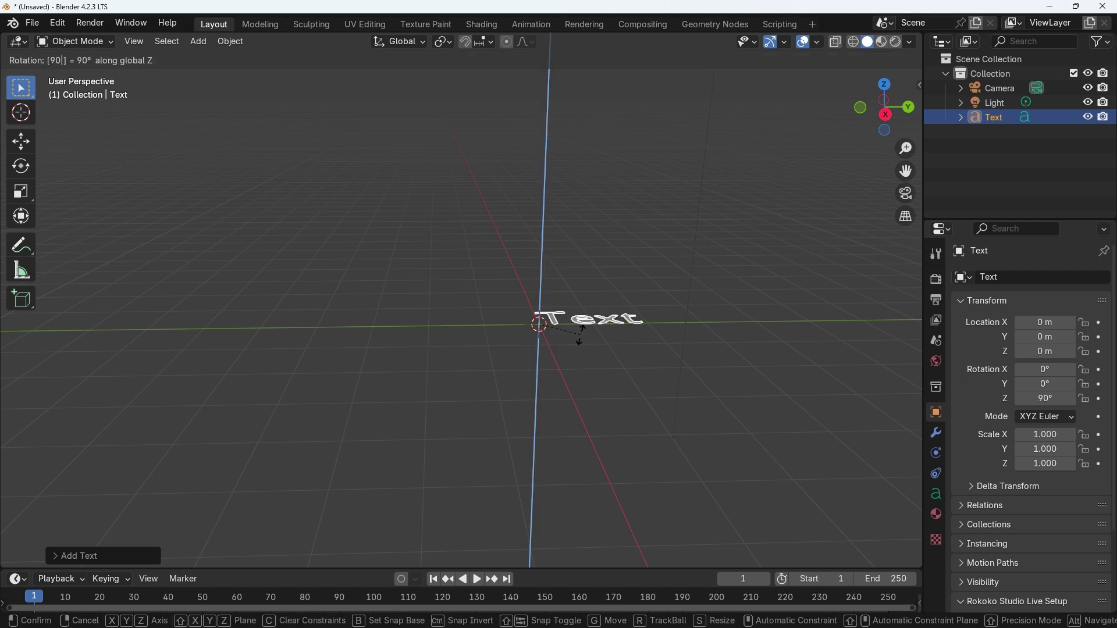
{"action": "key", "text": "Return"}
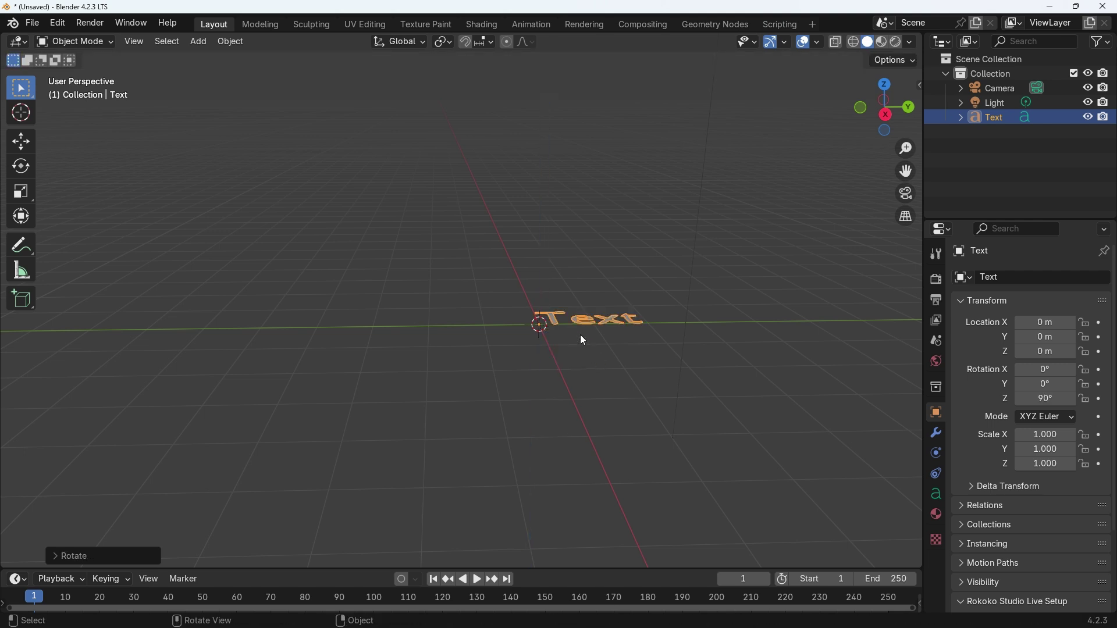
{"action": "key", "text": "r"}
{"action": "key", "text": "x"}
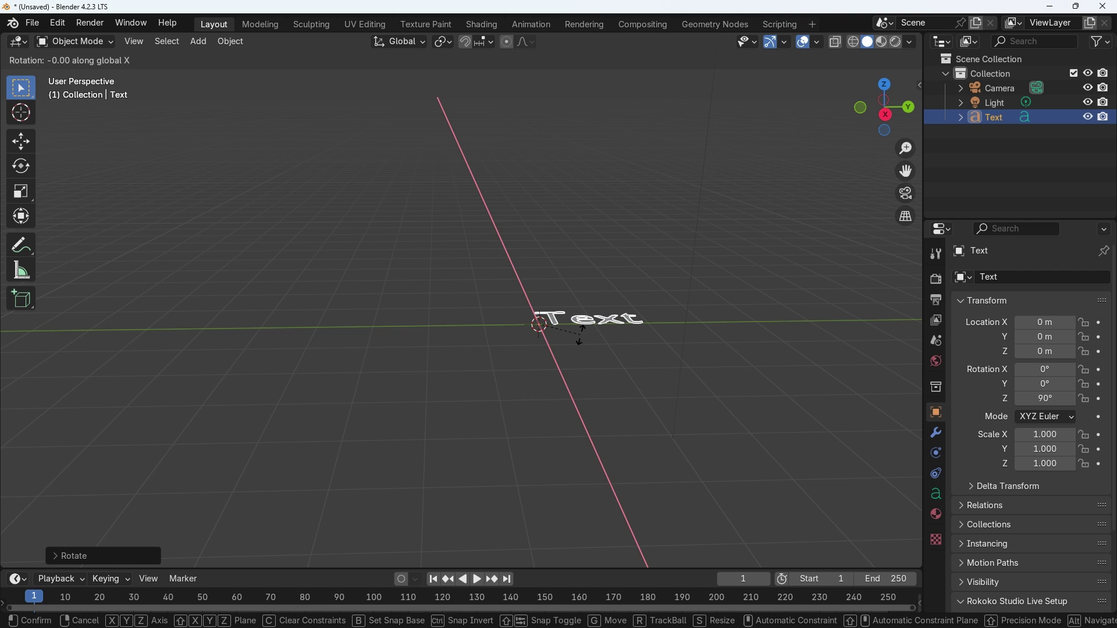
{"action": "type", "text": "y"}
{"action": "type", "text": "90"}
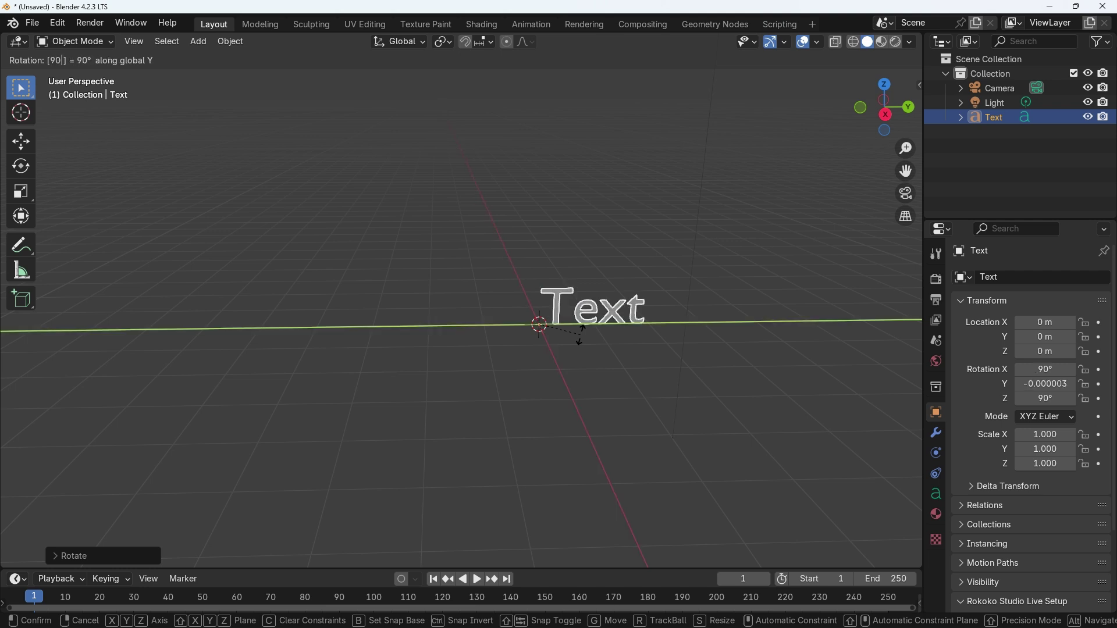
{"action": "key", "text": "Return"}
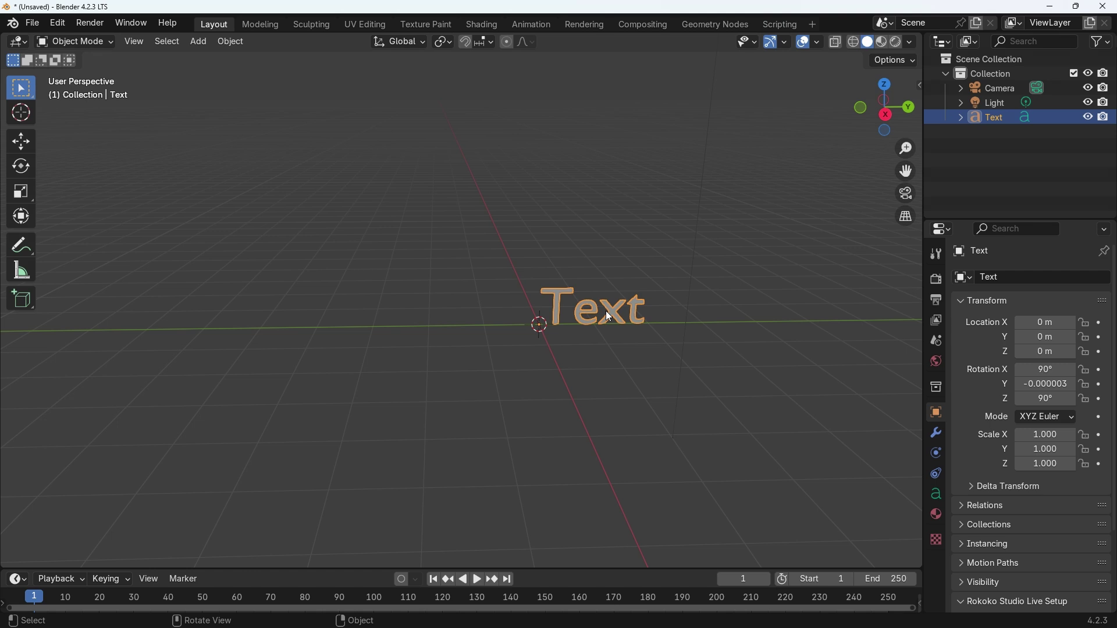
- Replace the default word 'Text' with 'Subscibe' in the text's Edit Mode
{"action": "key", "text": "Tab"}
{"action": "key", "text": "BackSpace"}
{"action": "key", "text": "BackSpace"}
{"action": "key", "text": "BackSpace"}
{"action": "key", "text": "BackSpace"}
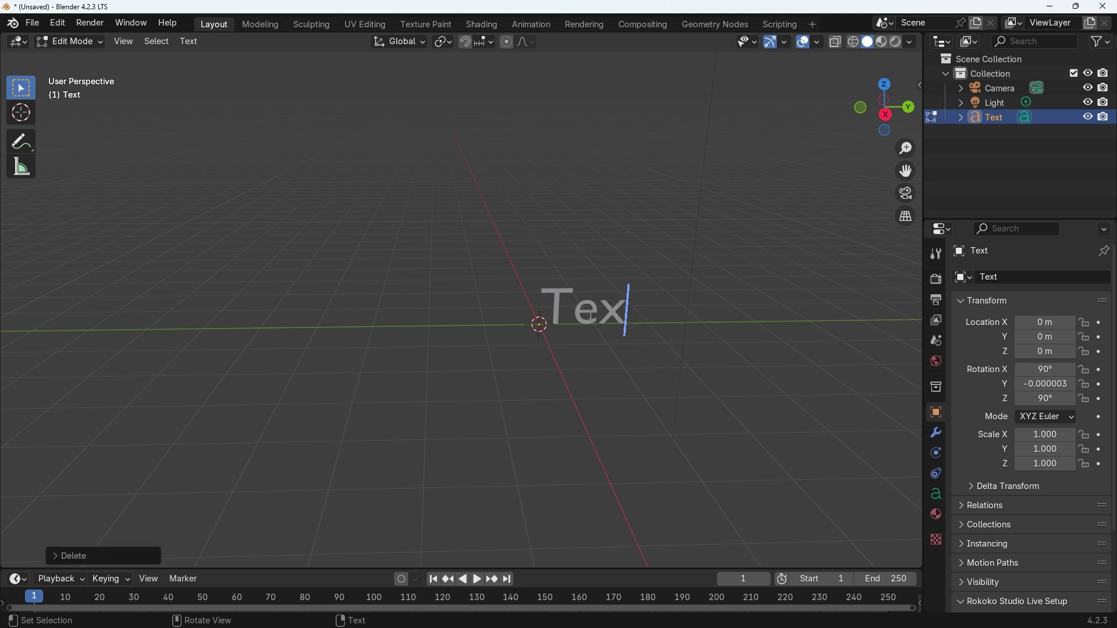
{"action": "type", "text": "S"}
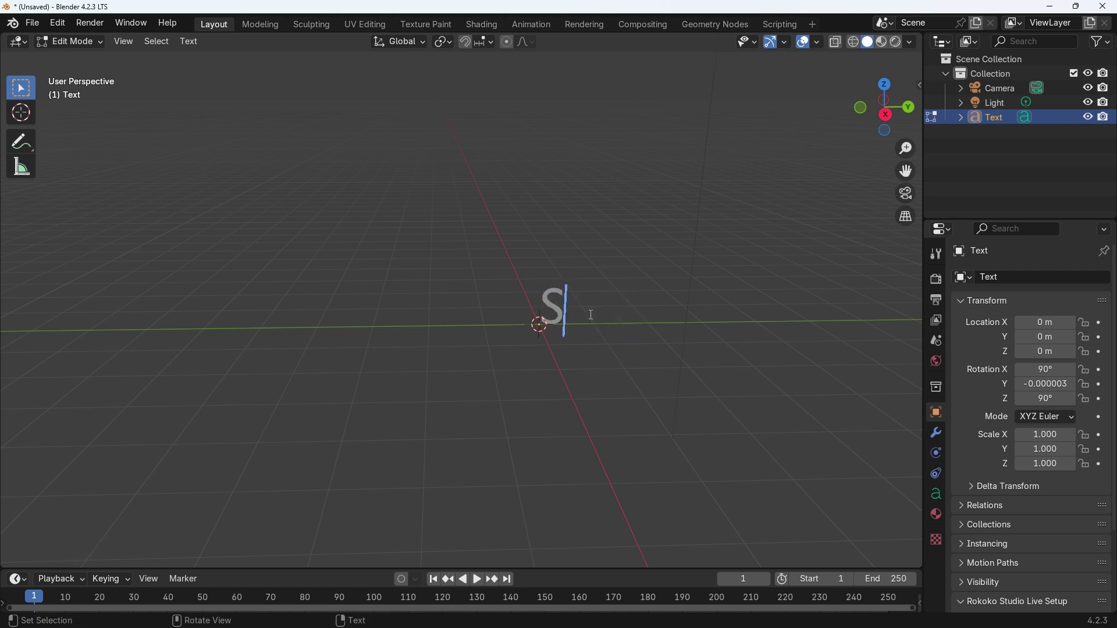
{"action": "type", "text": "ubsci"}
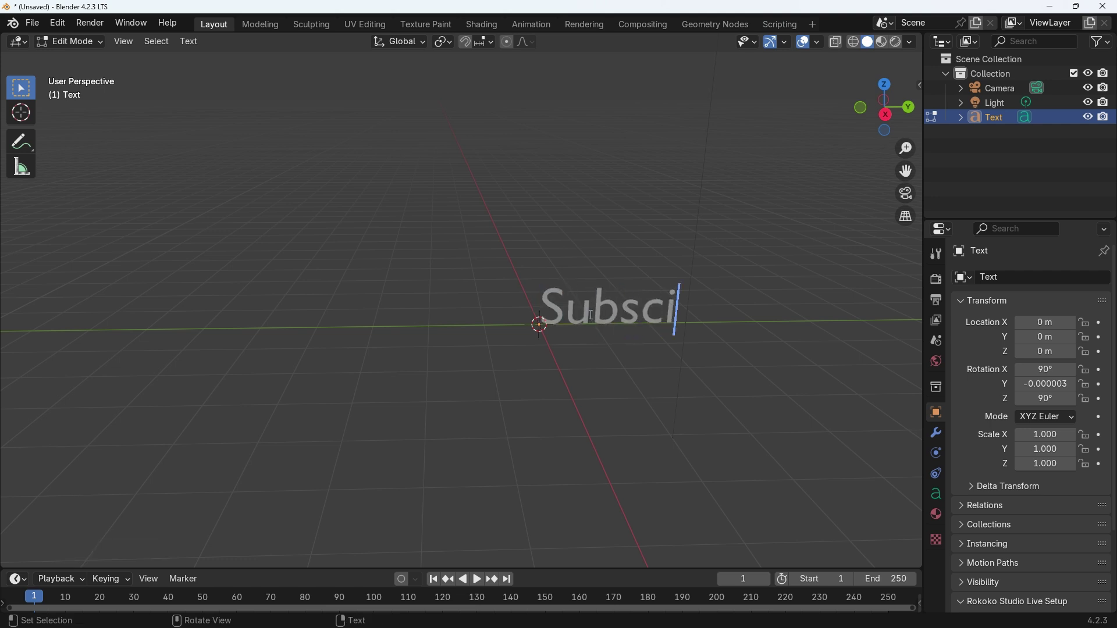
{"action": "type", "text": "be"}
{"action": "key", "text": "Tab"}
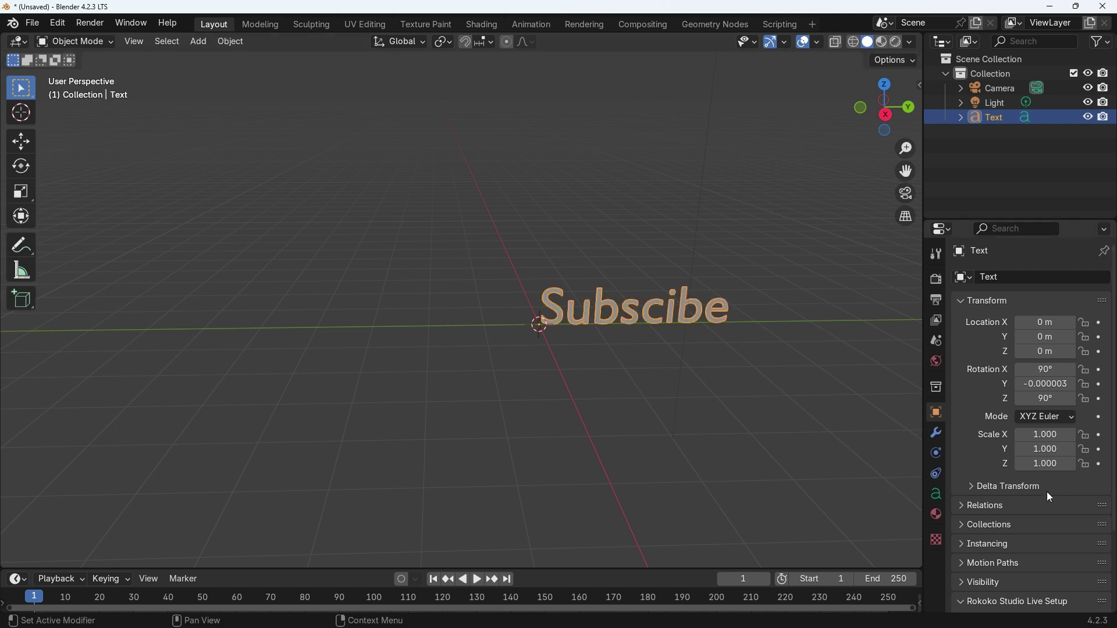
- Extrude the text letters 0.19 m deep in the Geometry settings
{"action": "left_click", "coordinate": [934, 498]}
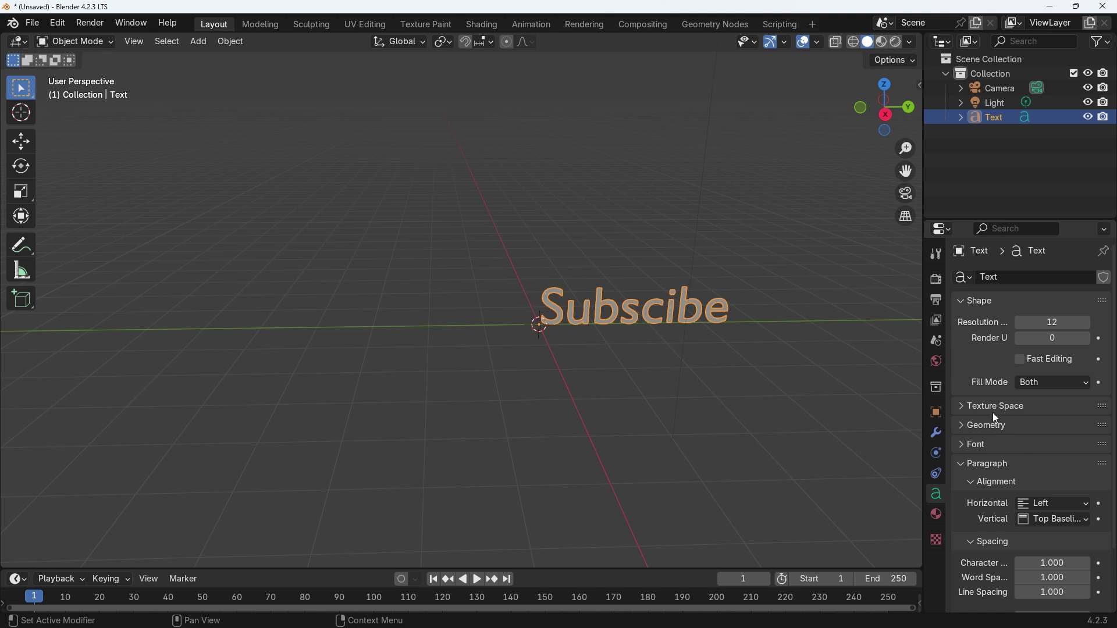
{"action": "left_click", "coordinate": [959, 425]}
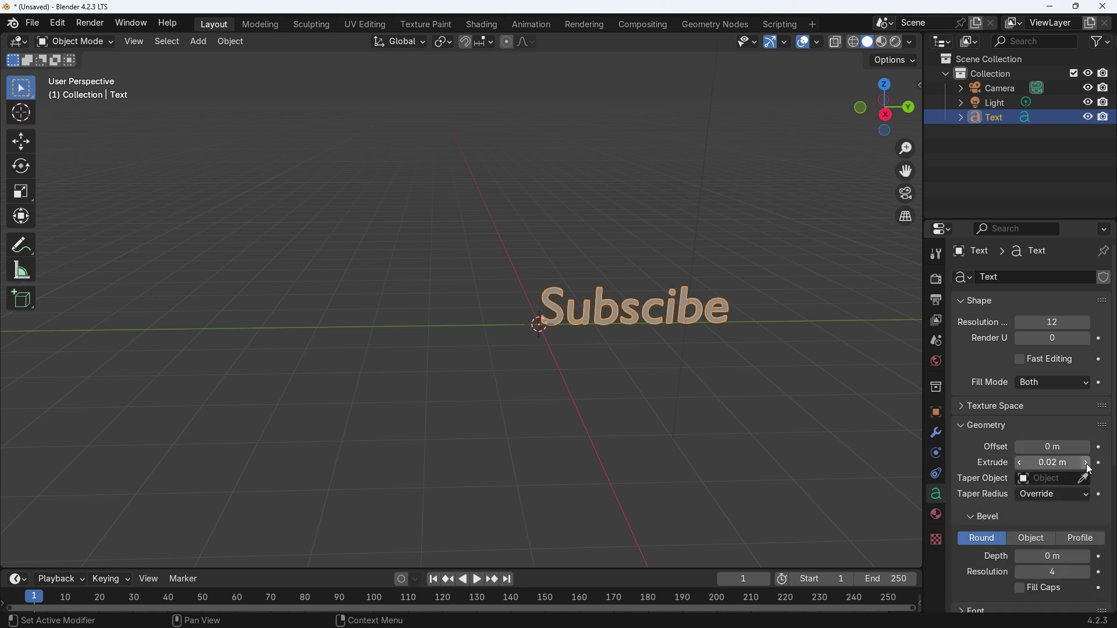
{"action": "left_click_drag", "start_coordinate": [1090, 469], "coordinate": [1110, 463]}
{"action": "scroll", "coordinate": [622, 324], "scroll_direction": "up", "scroll_amount": 7}
- Frame the text front-on in camera view using Lock Camera to View
{"action": "middle_click_drag", "start_coordinate": [801, 335], "coordinate": [556, 351]}
{"action": "scroll", "coordinate": [564, 323], "scroll_direction": "down", "scroll_amount": 3}
{"action": "scroll", "coordinate": [564, 326], "scroll_direction": "up", "scroll_amount": 1}
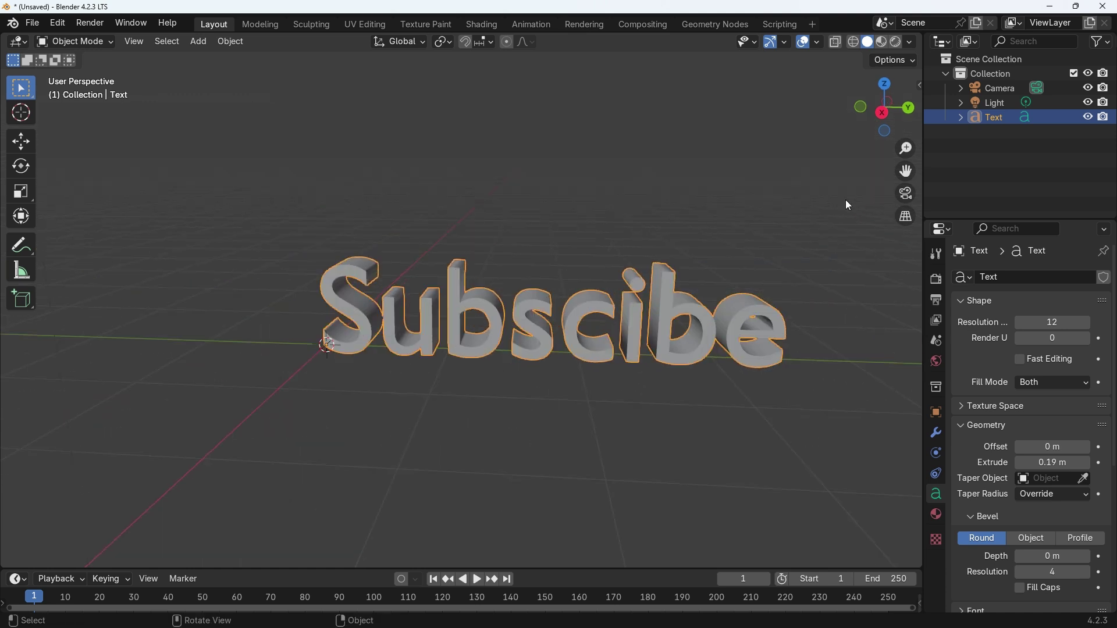
{"action": "left_click", "coordinate": [907, 194]}
{"action": "left_click", "coordinate": [906, 217]}
{"action": "middle_click_drag", "start_coordinate": [716, 279], "coordinate": [511, 306]}
{"action": "scroll", "coordinate": [499, 306], "scroll_direction": "up", "scroll_amount": 3}
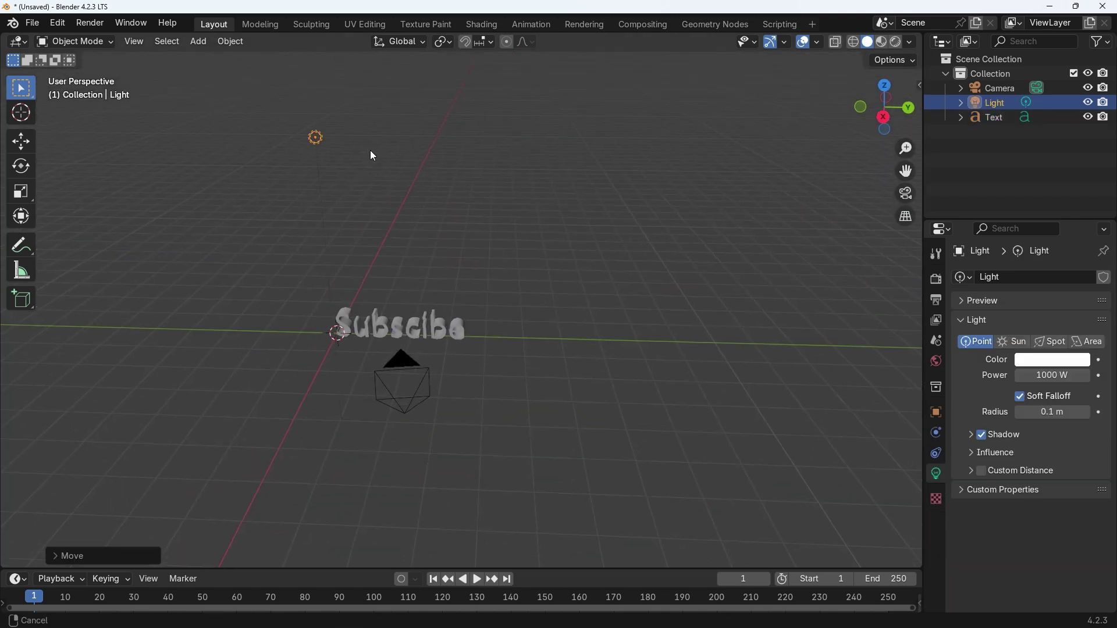
- Move the light along X and enlarge its radius, then return to camera view
{"action": "key", "text": "g"}
{"action": "key", "text": "z"}
{"action": "key", "text": "x"}
{"action": "scroll", "coordinate": [770, 325], "scroll_direction": "up", "scroll_amount": 3, "text": "alt"}
{"action": "left_click", "coordinate": [594, 309]}
{"action": "left_click_drag", "start_coordinate": [335, 239], "coordinate": [751, 326]}
{"action": "key", "text": "KP_0"}
- Give the Subscibe text a new material with an orange base colour
{"action": "left_click", "coordinate": [565, 330]}
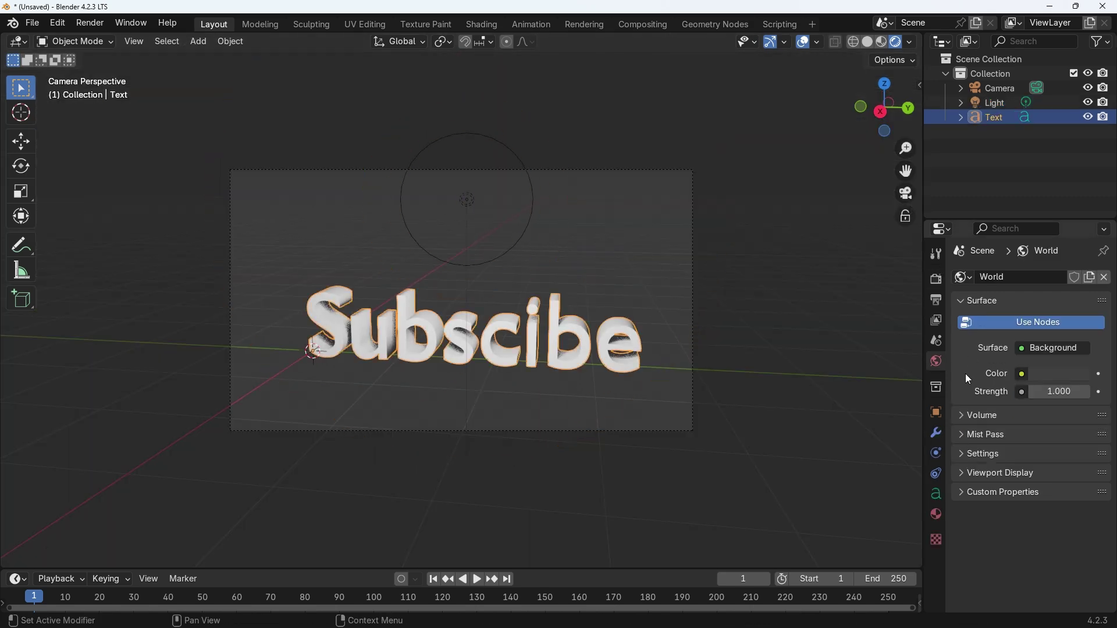
{"action": "left_click", "coordinate": [936, 514]}
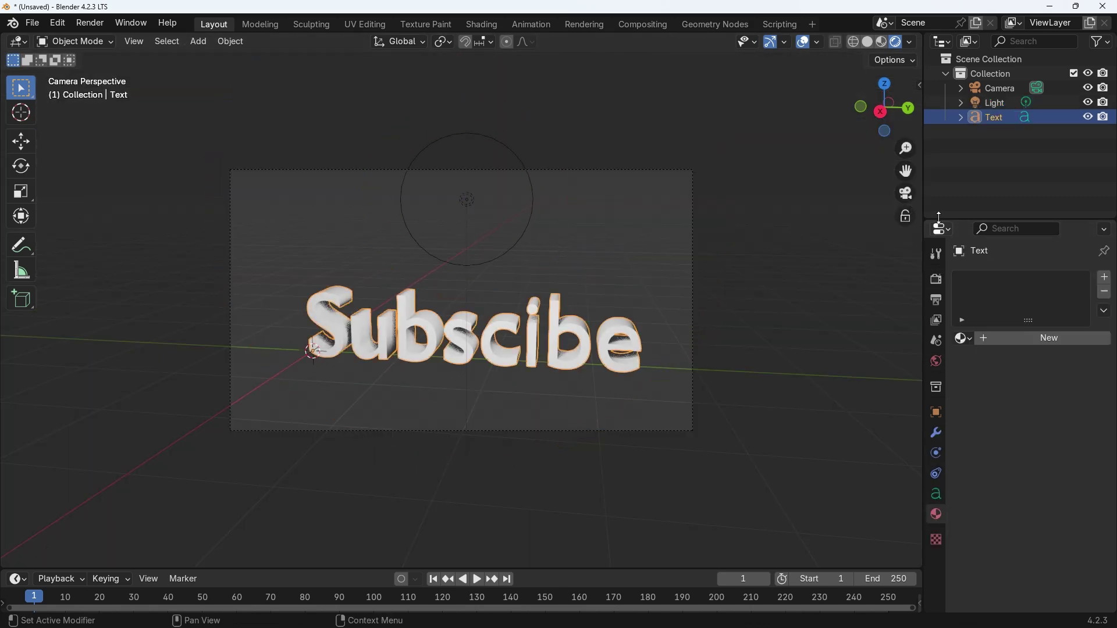
{"action": "left_click", "coordinate": [1110, 279]}
{"action": "left_click", "coordinate": [1008, 336]}
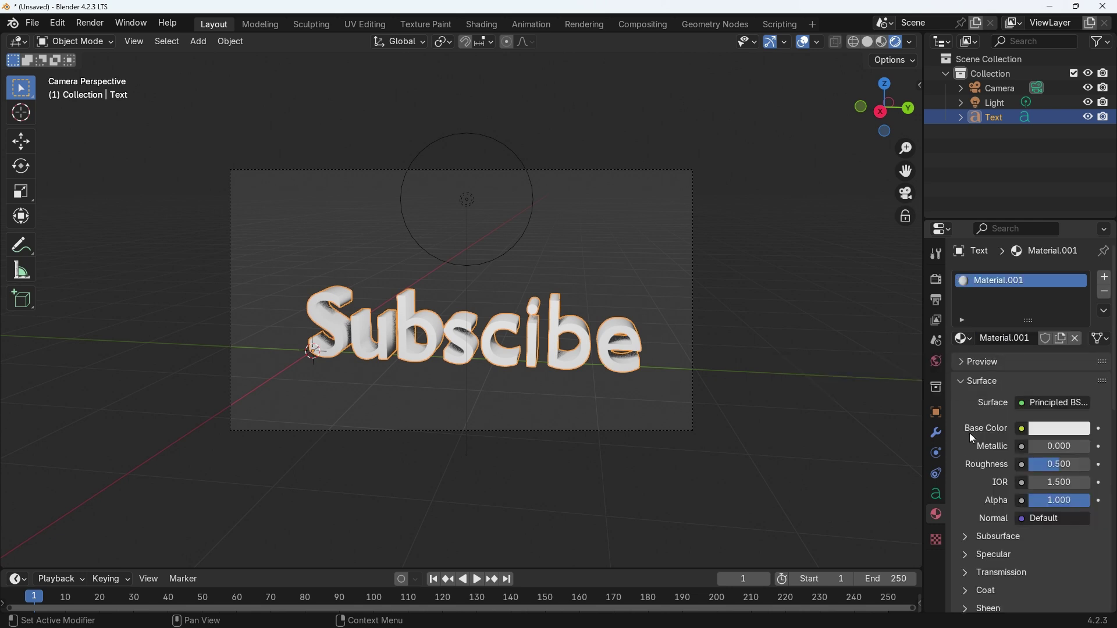
{"action": "left_click", "coordinate": [1048, 429]}
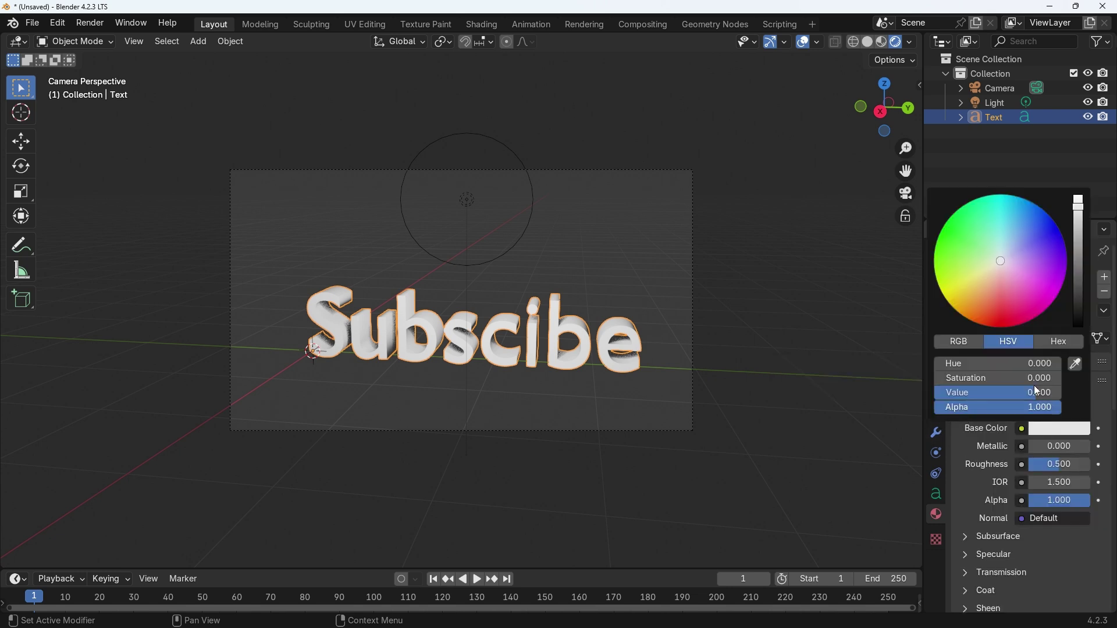
{"action": "left_click_drag", "start_coordinate": [1005, 258], "coordinate": [980, 322]}
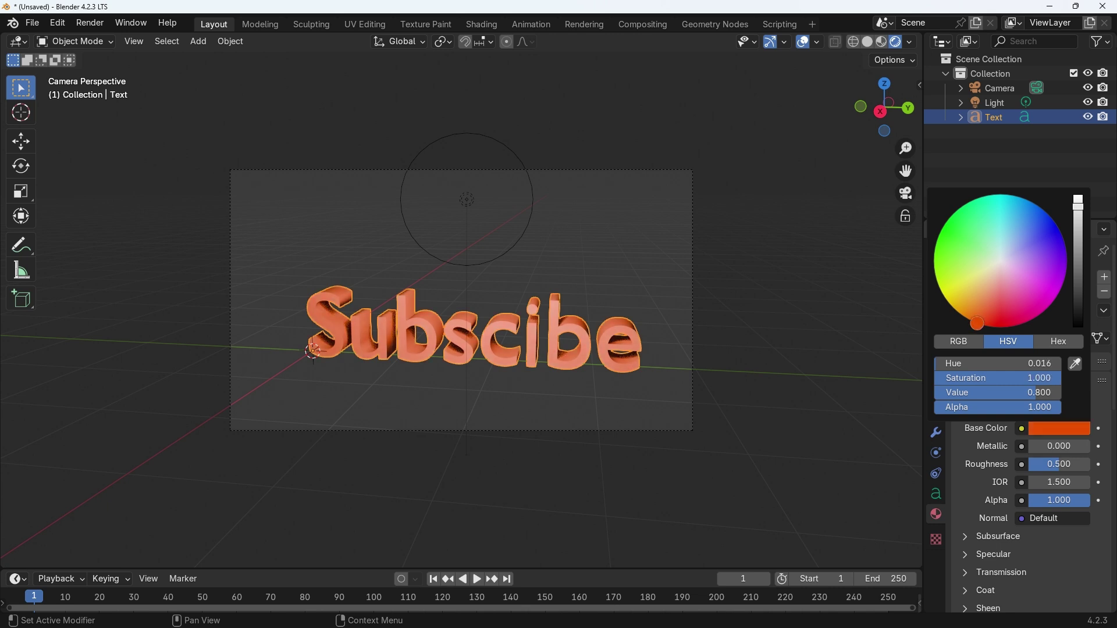
{"action": "left_click", "coordinate": [783, 315]}
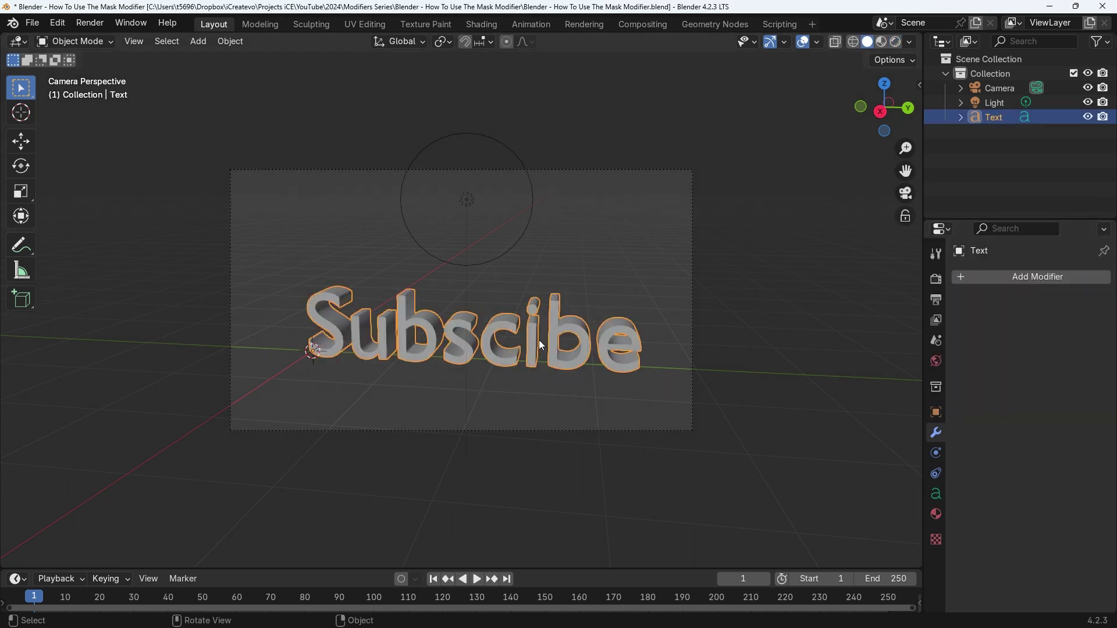
- Insert the missing 'r' so the text reads 'Subscribe', then save incrementally as Mask Modifier2
{"action": "key", "text": "Tab"}
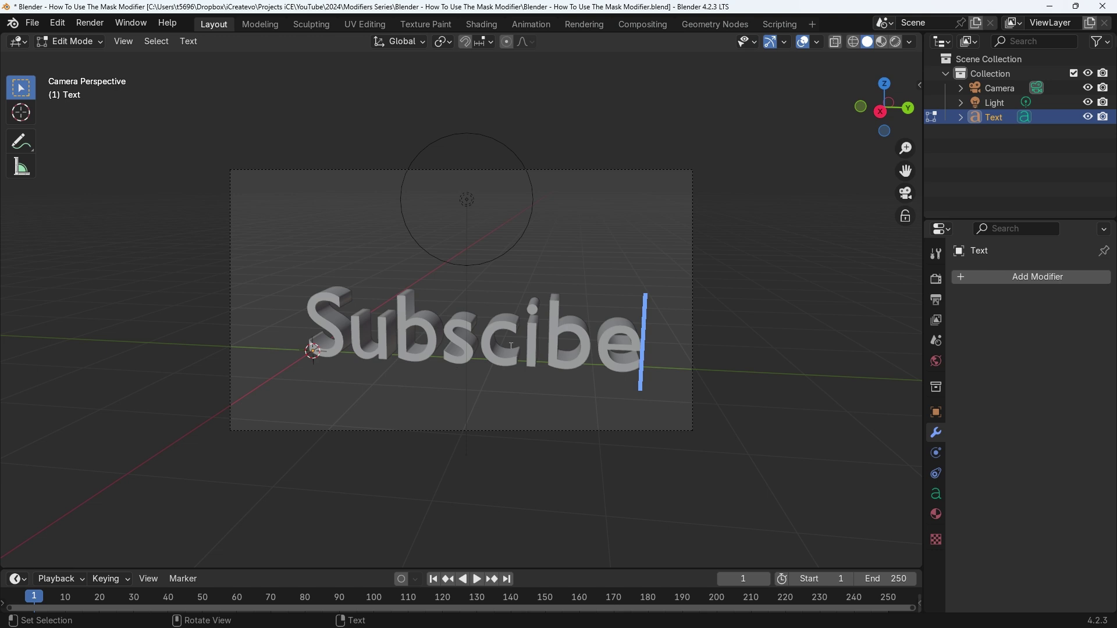
{"action": "left_click", "coordinate": [511, 345]}
{"action": "type", "text": "r"}
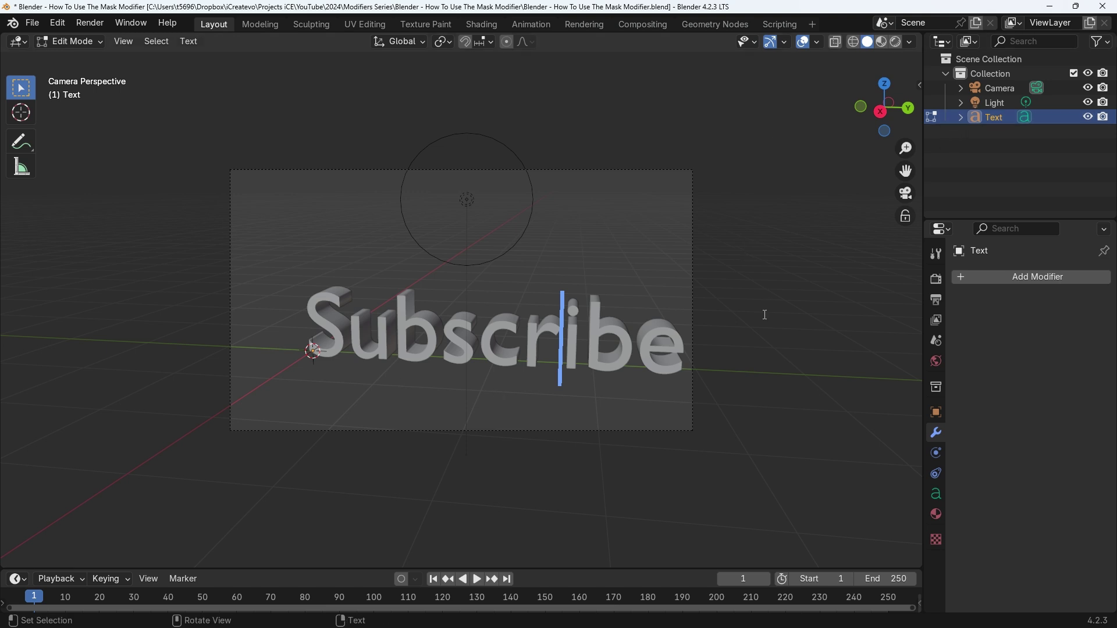
{"action": "key", "text": "Tab"}
{"action": "left_click", "coordinate": [33, 22]}
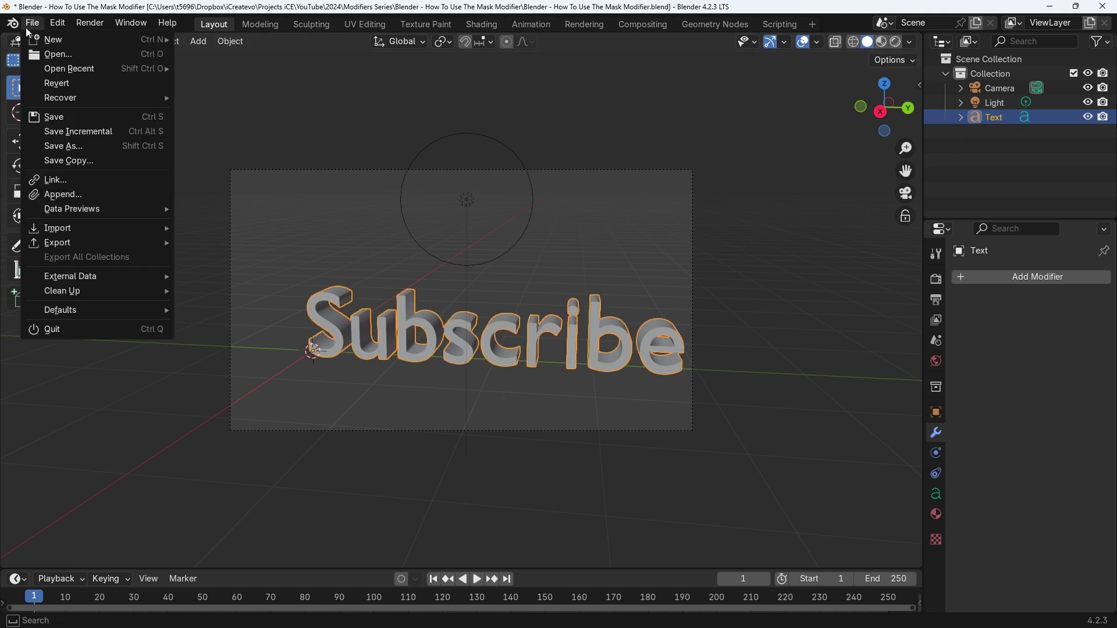
{"action": "left_click", "coordinate": [86, 135]}
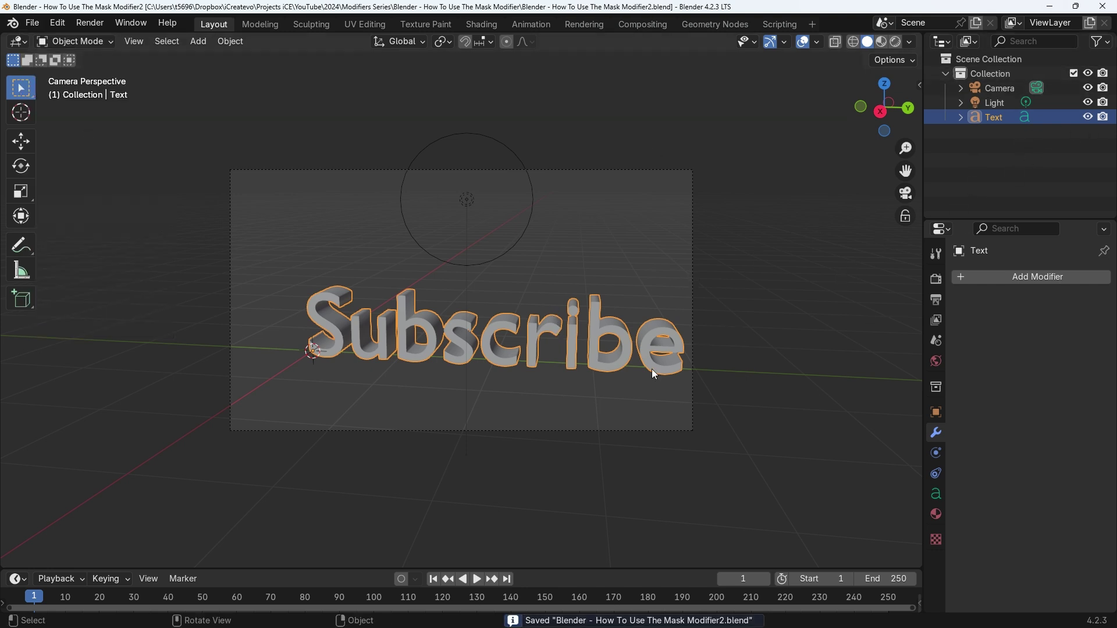
- Switch to Rendered shading and convert the Subscribe text object to a mesh
{"action": "left_click", "coordinate": [897, 45]}
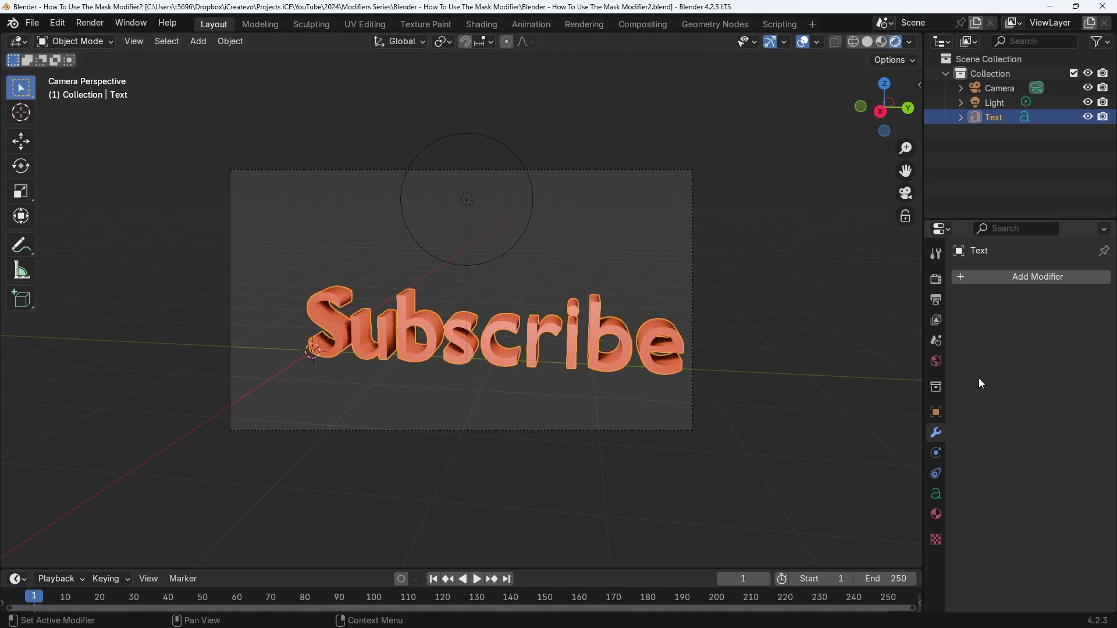
{"action": "right_click", "coordinate": [616, 319]}
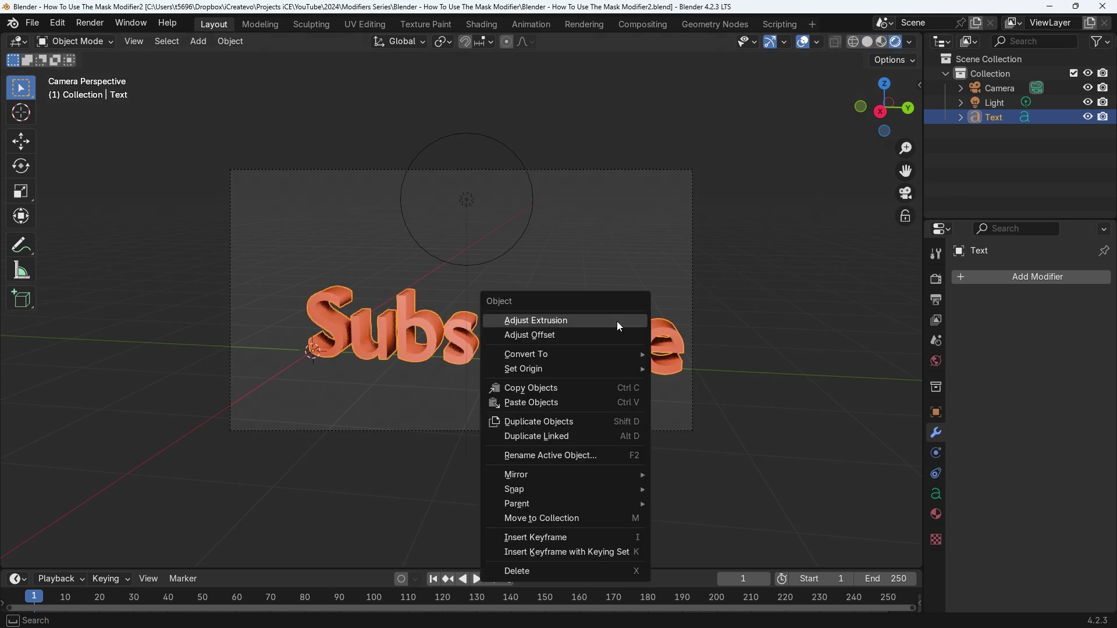
{"action": "left_click", "coordinate": [233, 44]}
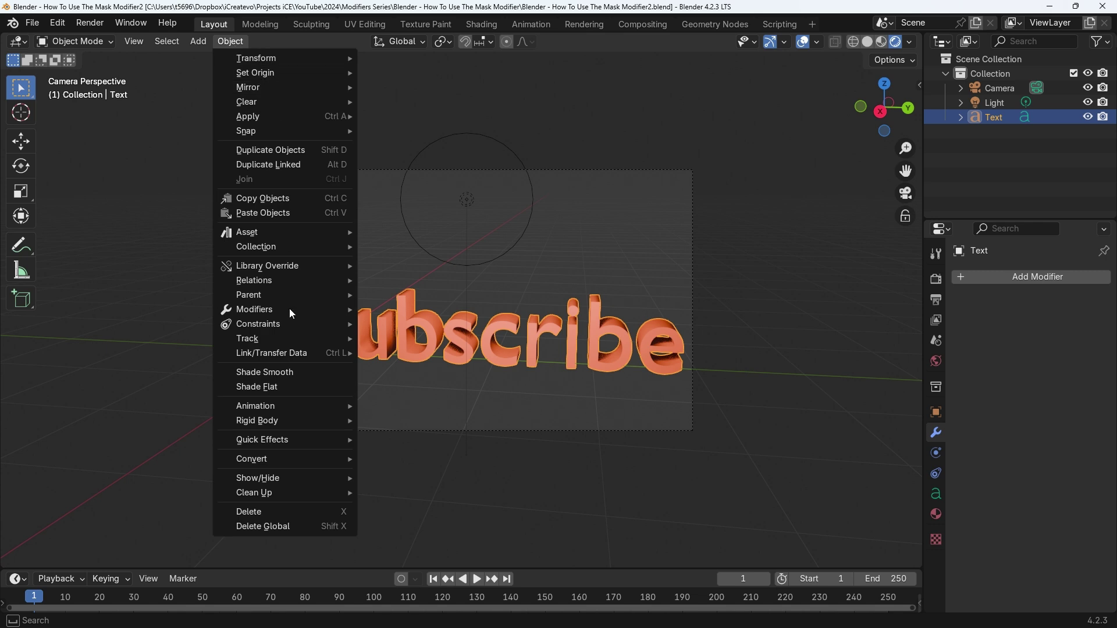
{"action": "mouse_move", "coordinate": [303, 459]}
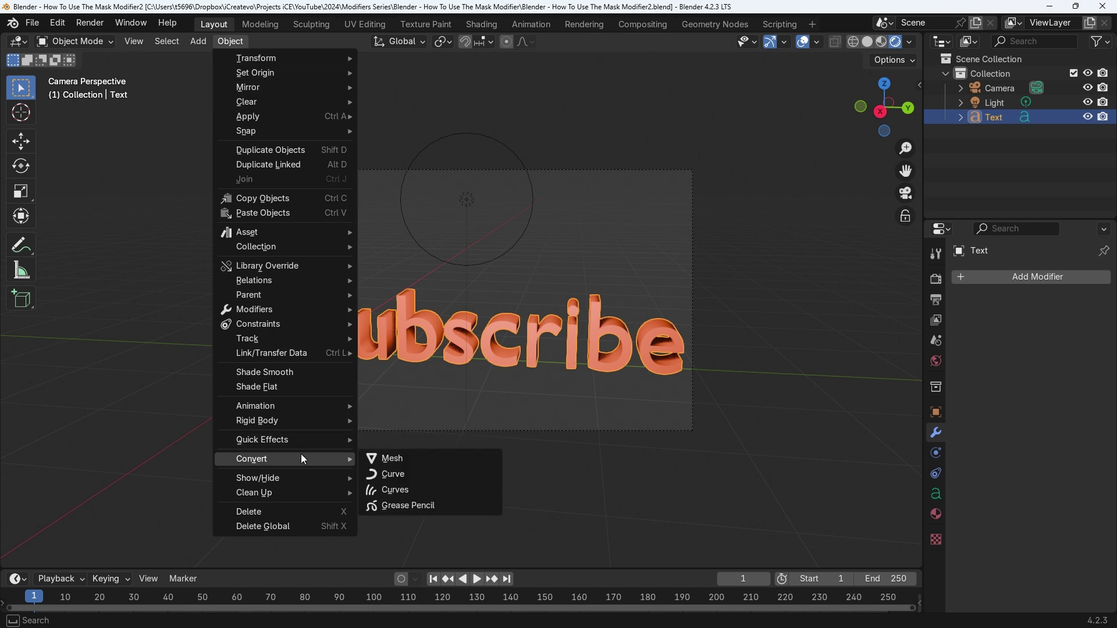
{"action": "left_click", "coordinate": [407, 459]}
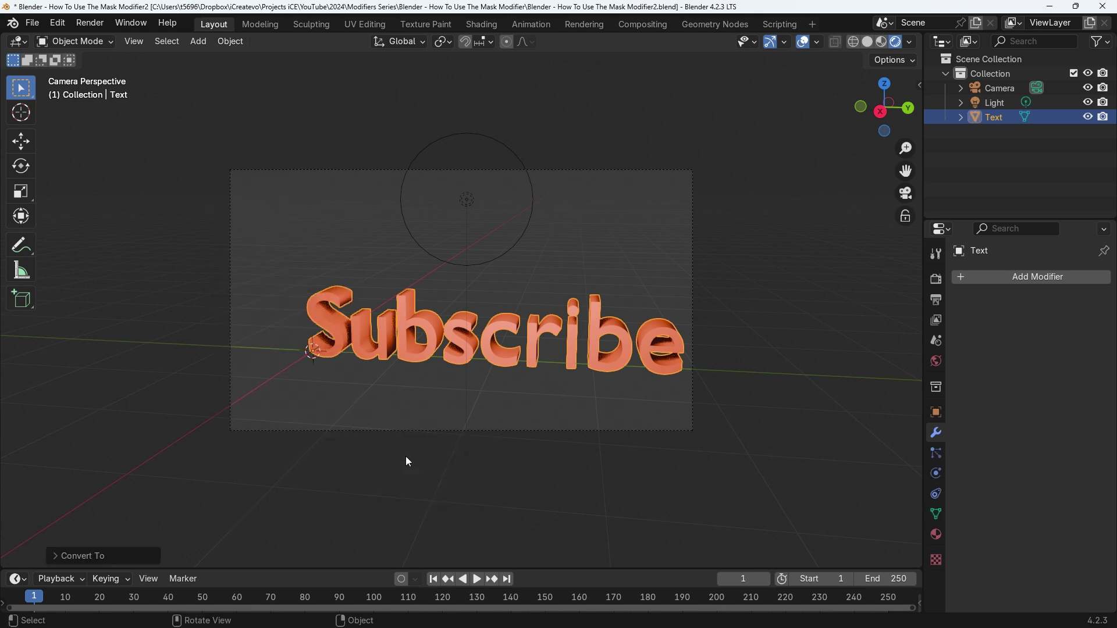
{"action": "left_click", "coordinate": [618, 328]}
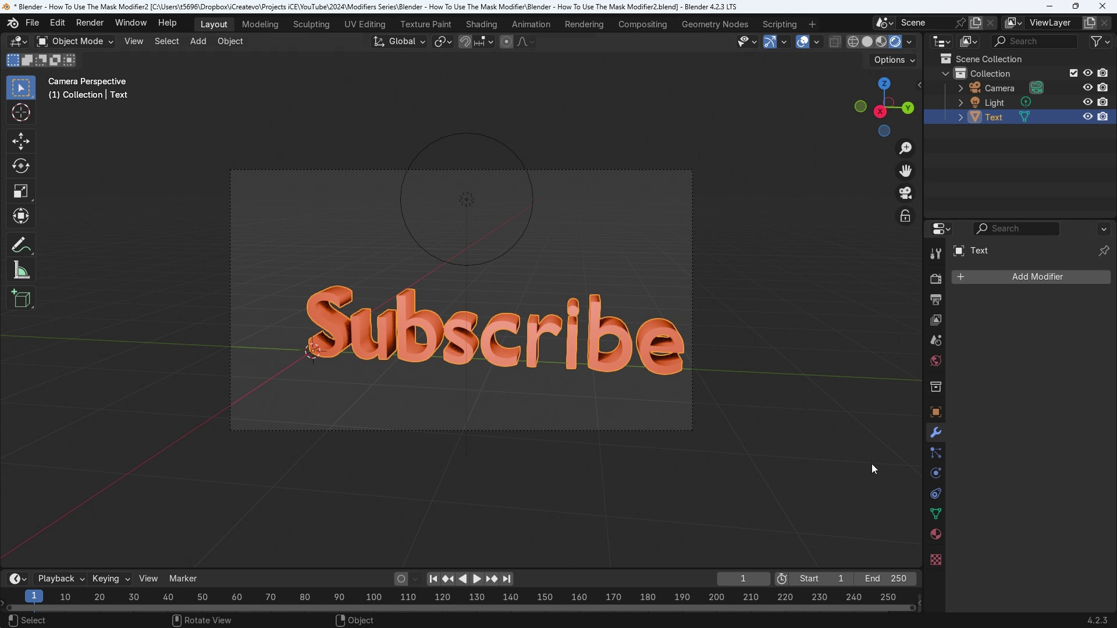
- Add a vertex group named 'Vertex' and select all the mesh geometry in Edit Mode
{"action": "left_click", "coordinate": [936, 514]}
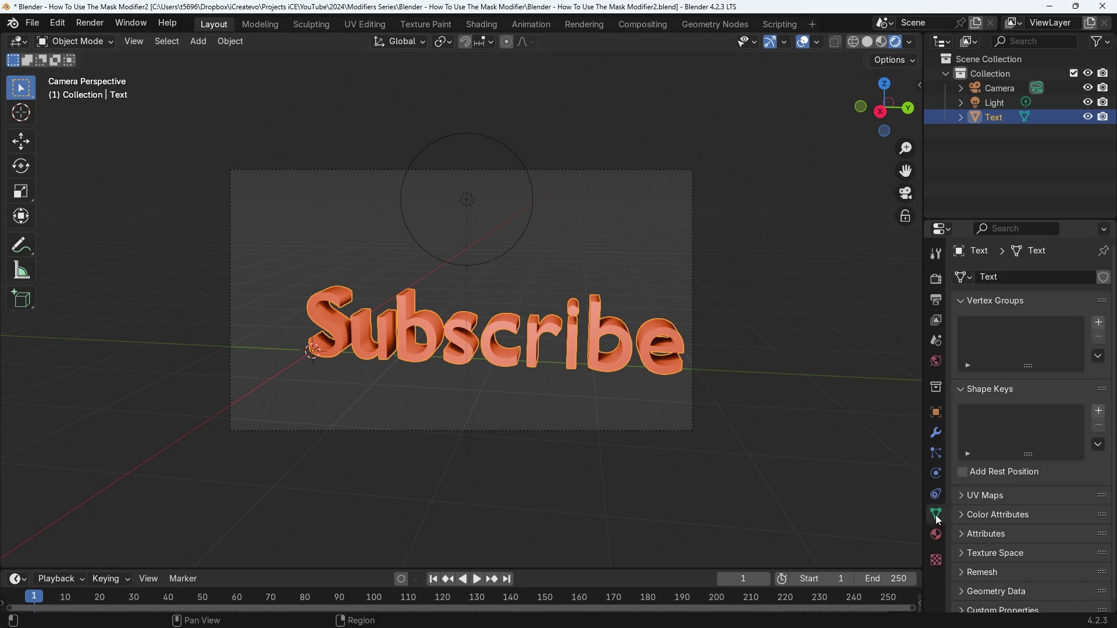
{"action": "left_click", "coordinate": [1099, 322]}
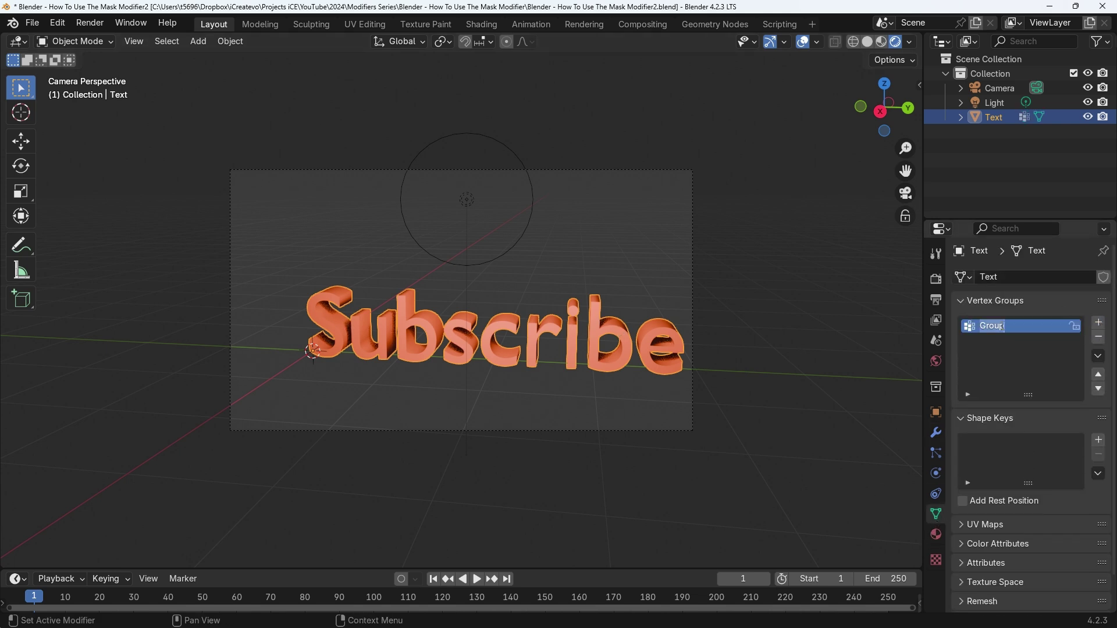
{"action": "type", "text": "Vertex"}
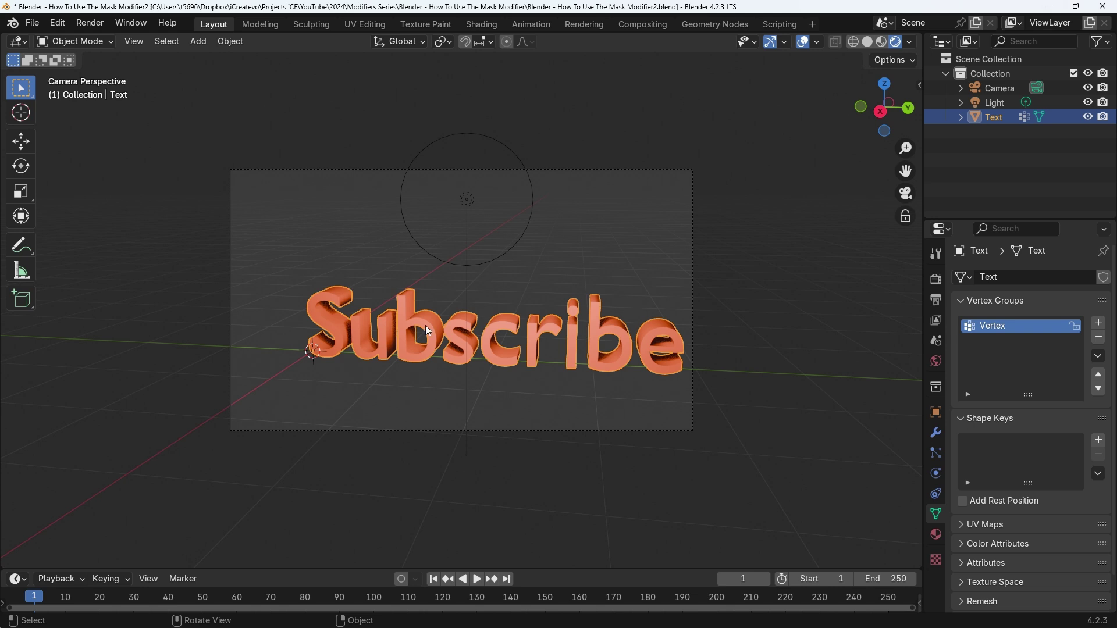
{"action": "key", "text": "Tab"}
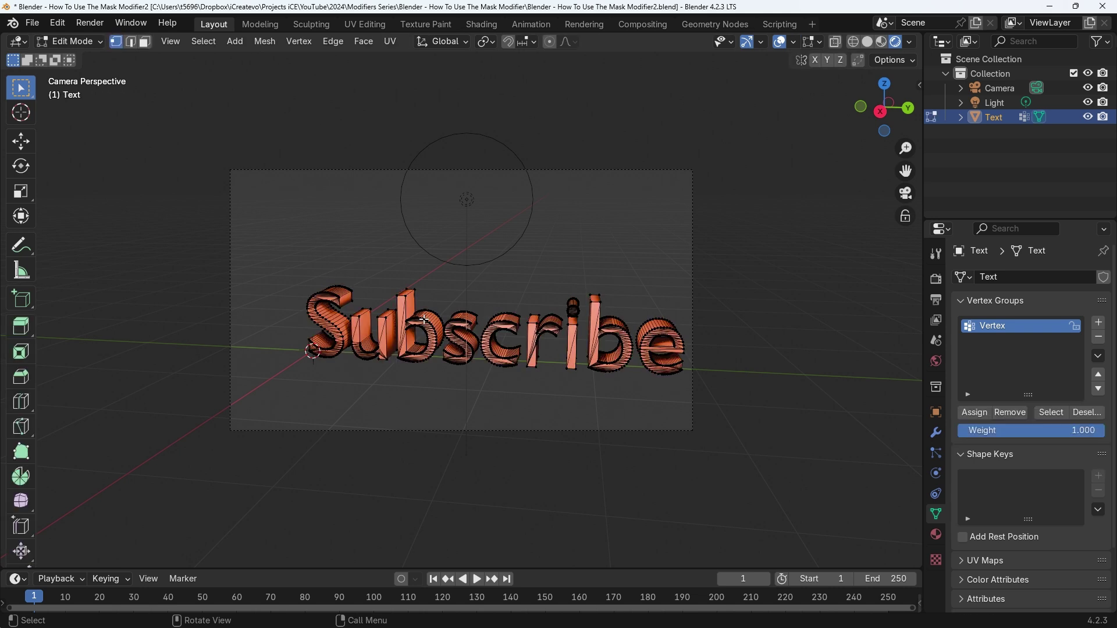
{"action": "key", "text": "a"}
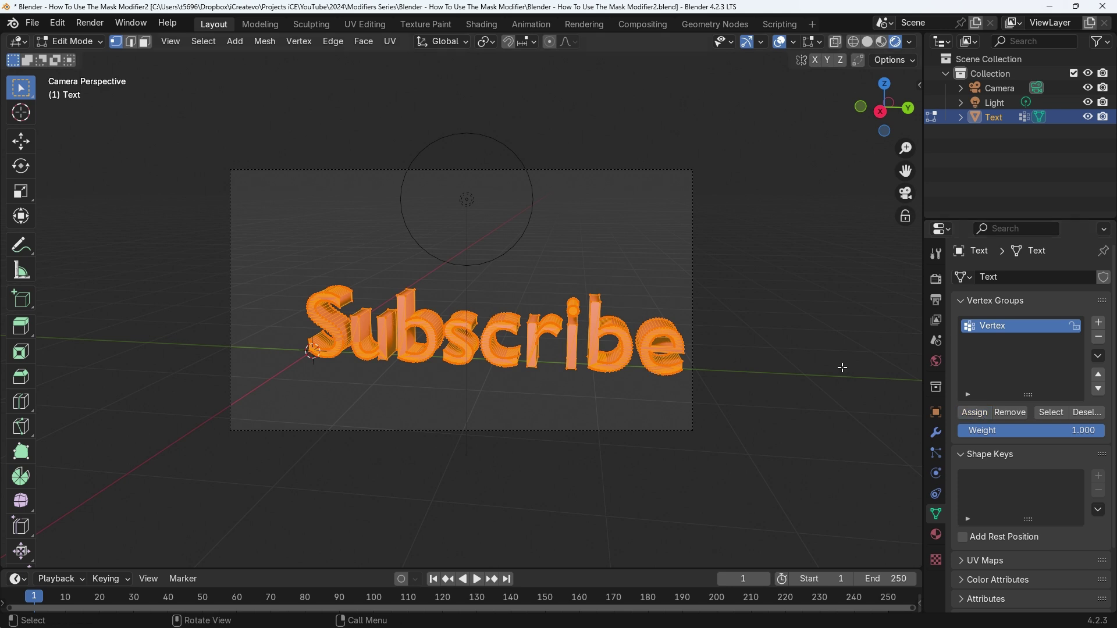
{"action": "key", "text": "Tab"}
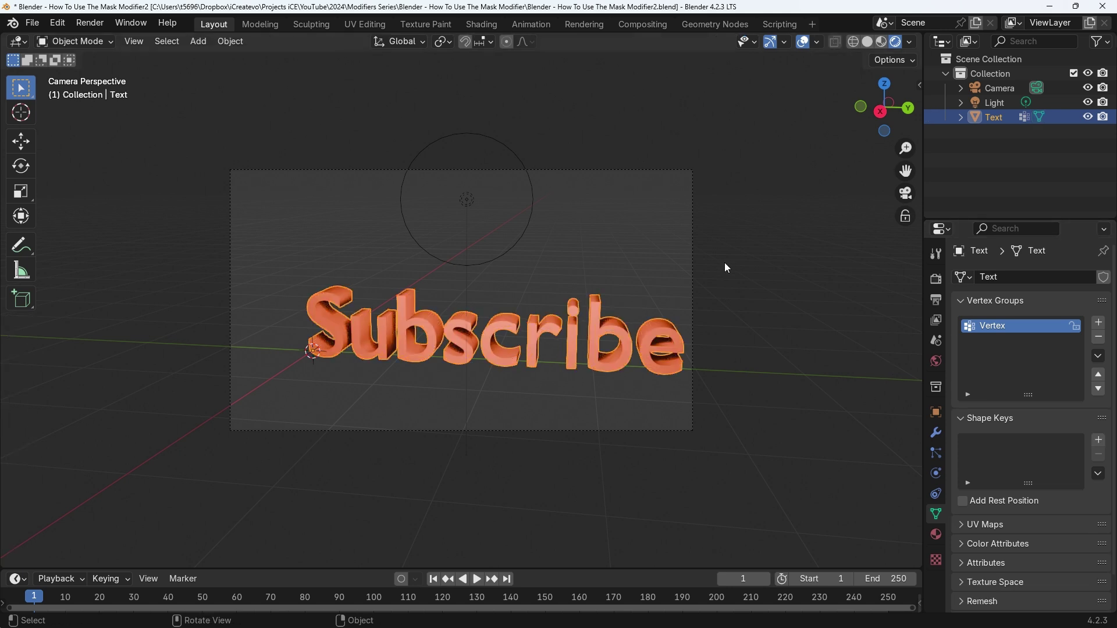
- Add a Mask modifier using the 'Vertex' group with Threshold 0.000
{"action": "left_click", "coordinate": [936, 435]}
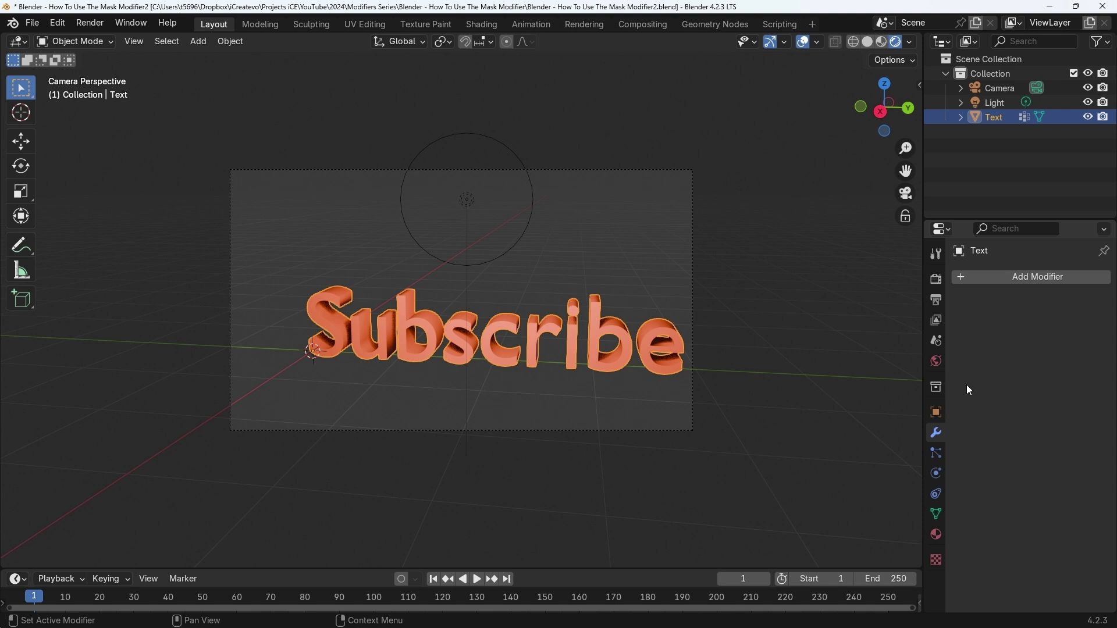
{"action": "left_click", "coordinate": [997, 282]}
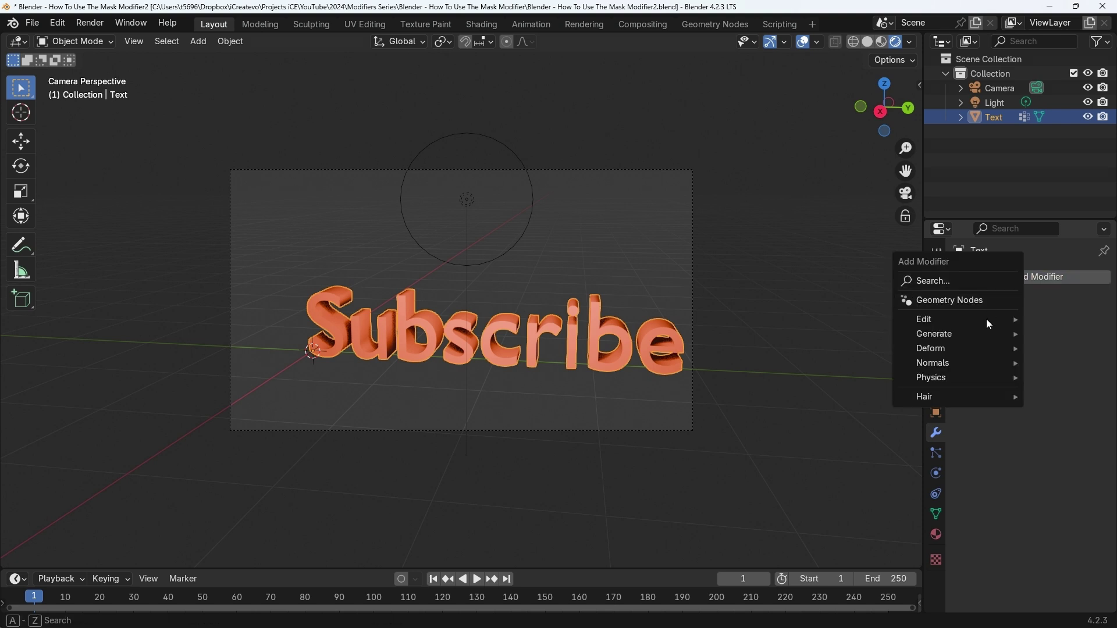
{"action": "mouse_move", "coordinate": [978, 334]}
{"action": "left_click", "coordinate": [811, 420]}
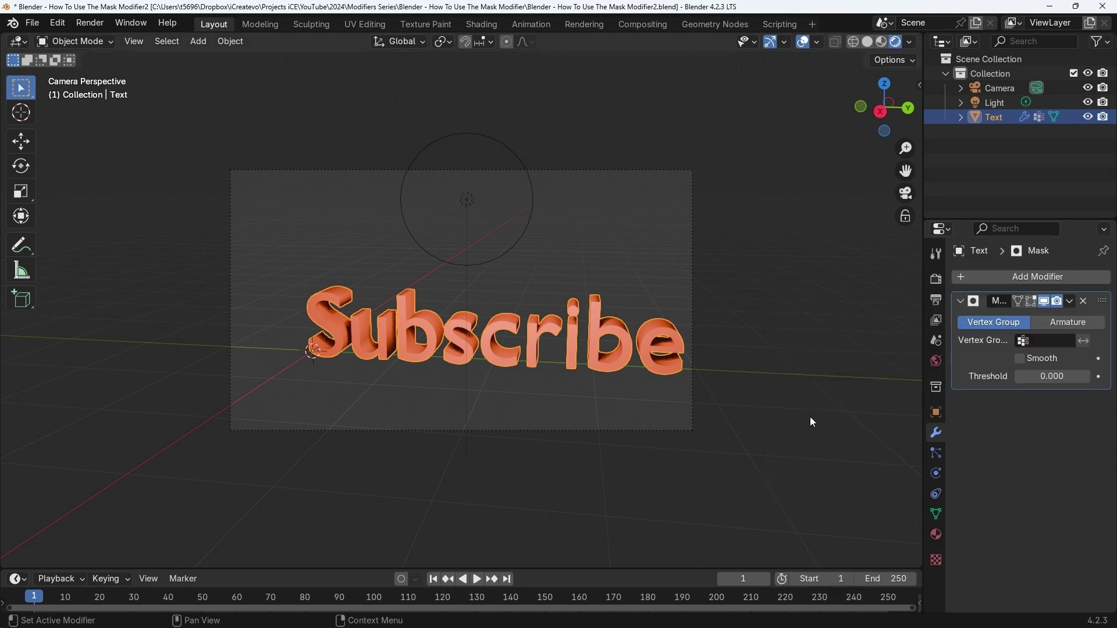
{"action": "left_click", "coordinate": [1051, 341]}
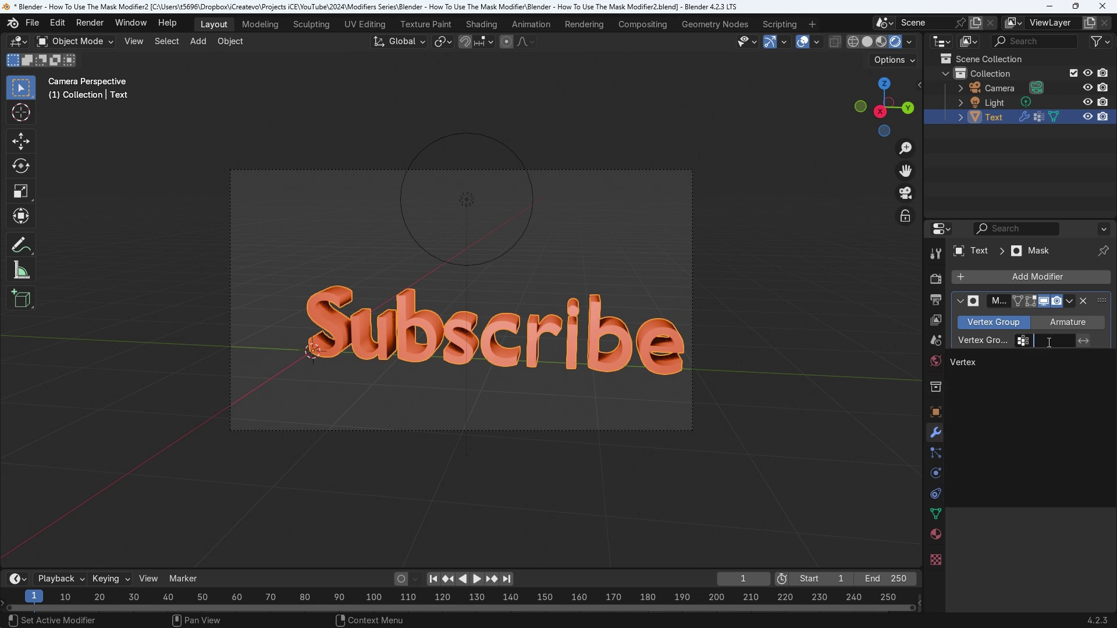
{"action": "left_click", "coordinate": [968, 361]}
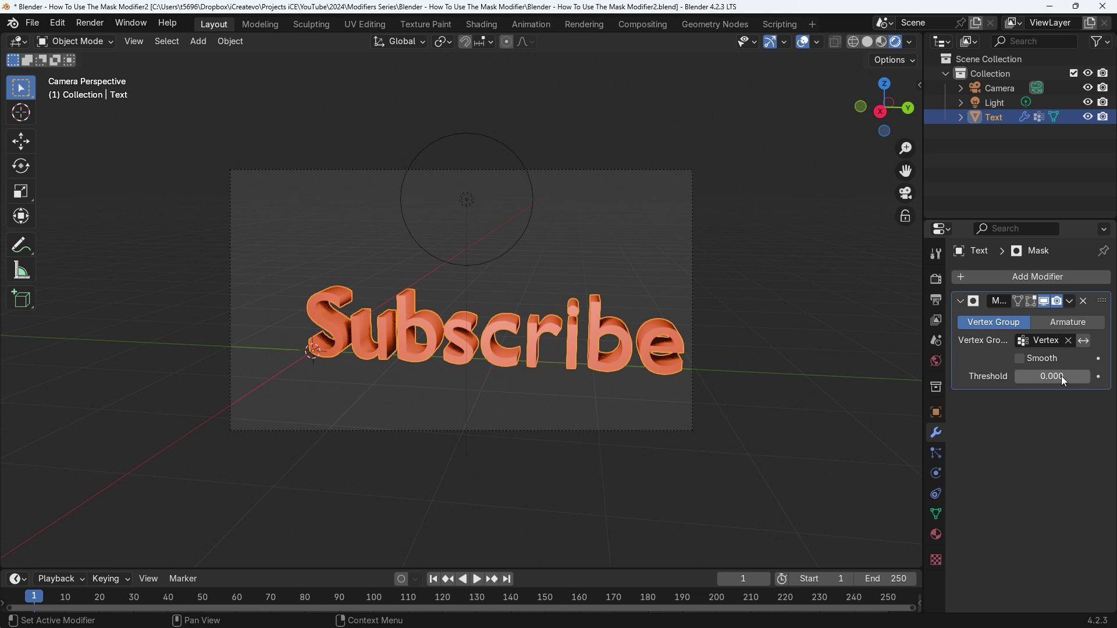
{"action": "left_click_drag", "start_coordinate": [1052, 376], "coordinate": [1018, 377]}
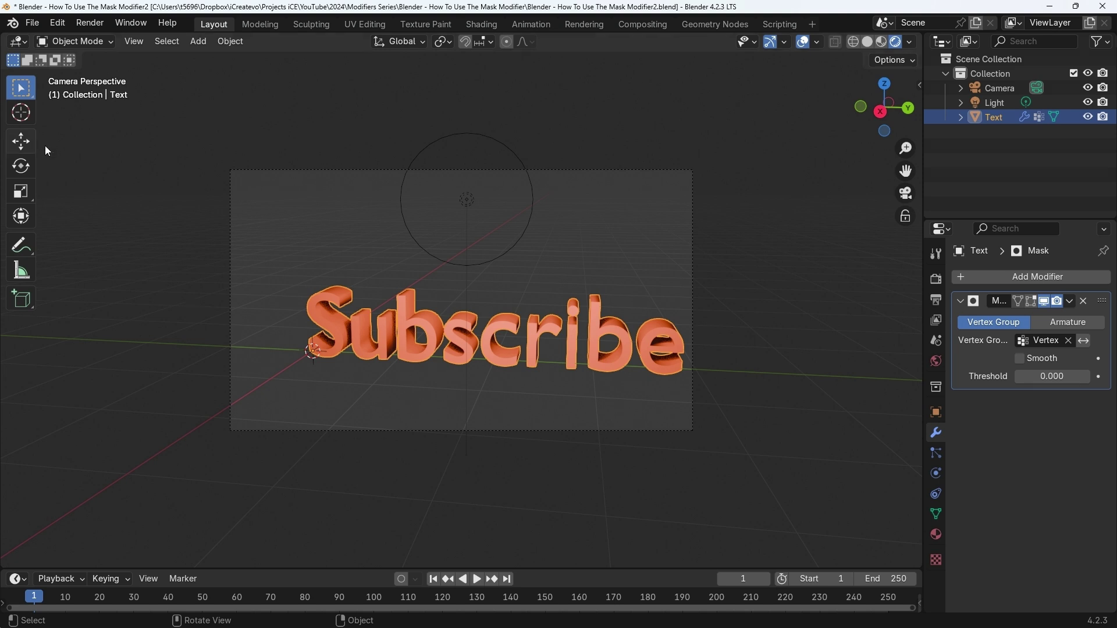
- In Weight Paint mode, drag a weight-0 gradient across the Subscribe text, then set Mask Threshold to 1.000
{"action": "left_click", "coordinate": [65, 42]}
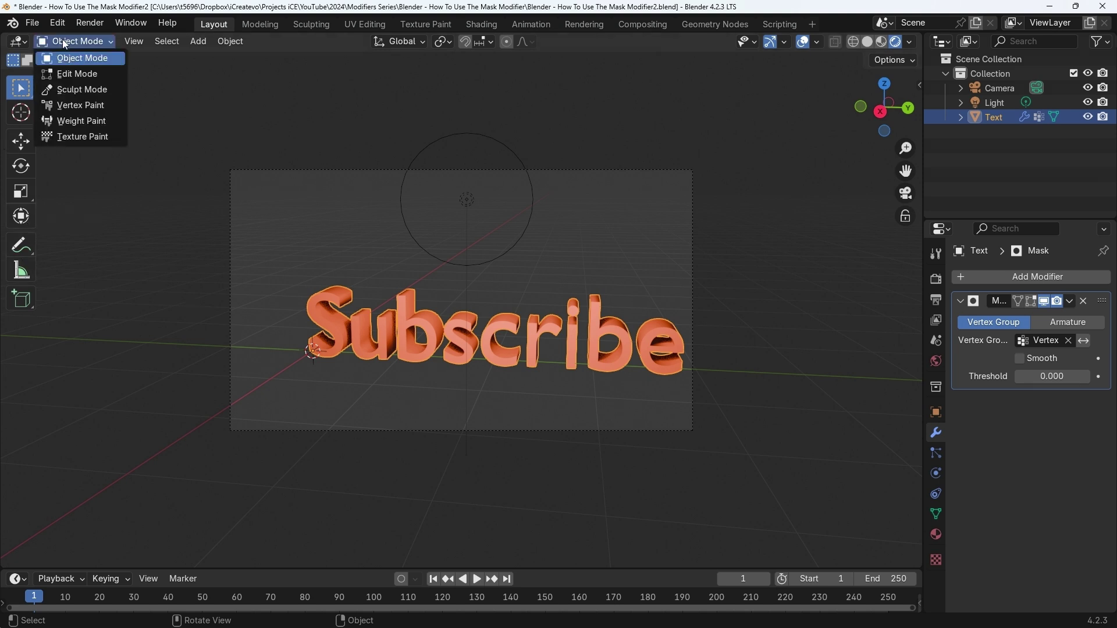
{"action": "left_click", "coordinate": [85, 123]}
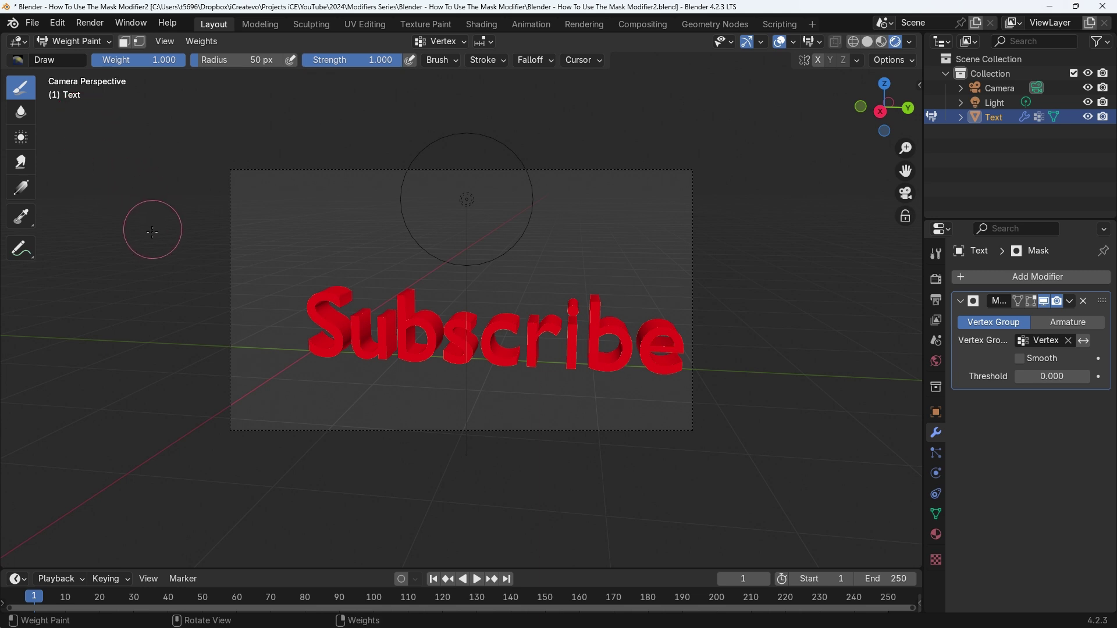
{"action": "left_click", "coordinate": [23, 189]}
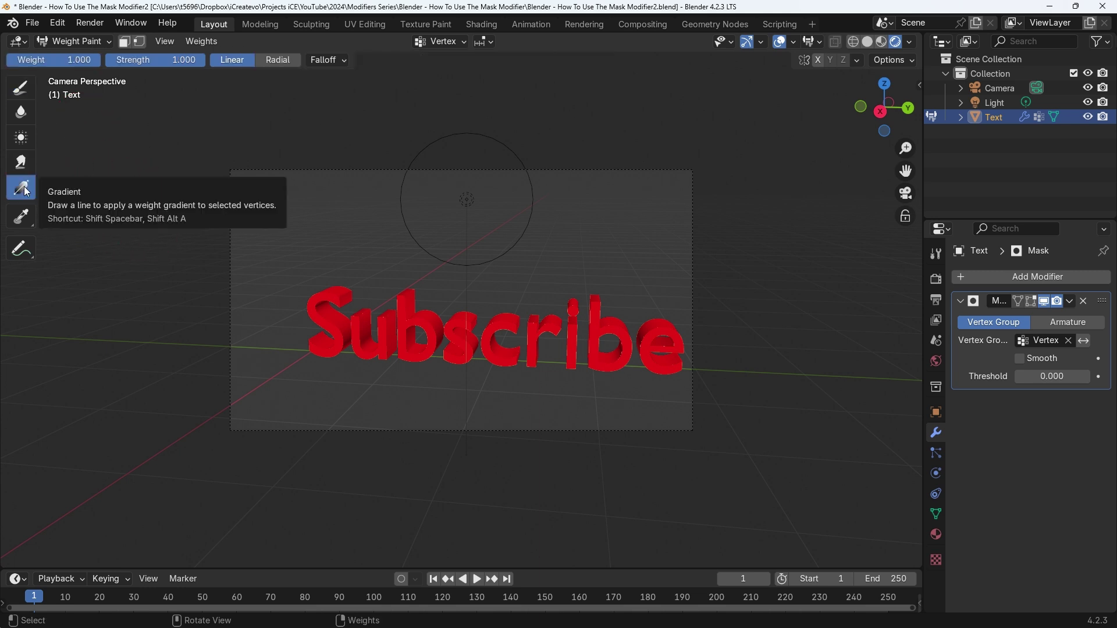
{"action": "left_click_drag", "start_coordinate": [93, 63], "coordinate": [23, 61]}
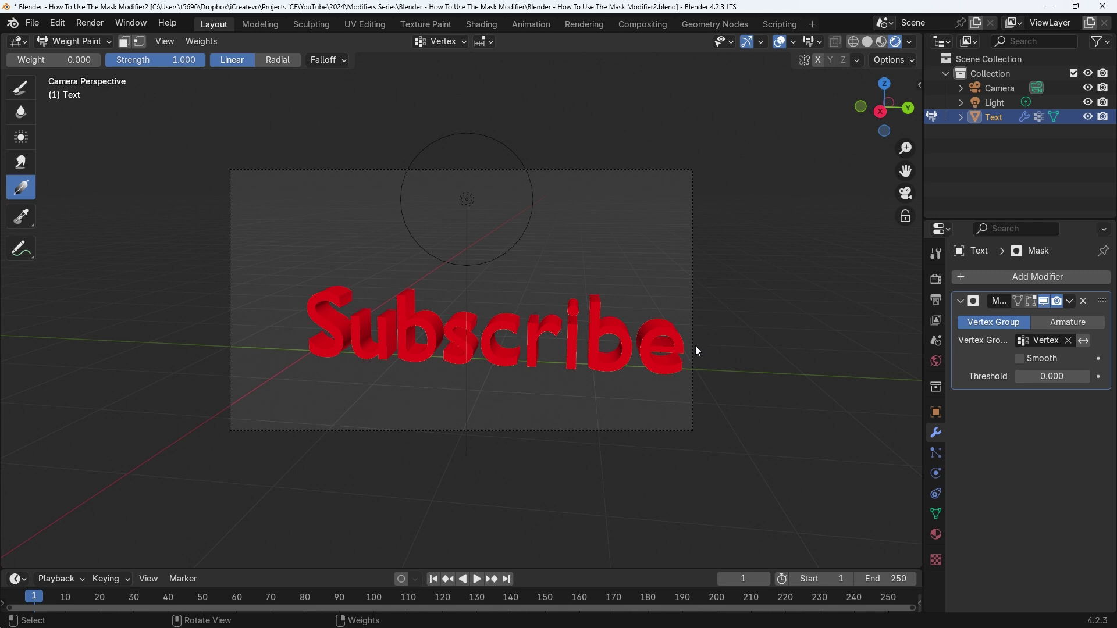
{"action": "mouse_move", "coordinate": [699, 351]}
{"action": "left_mouse_down"}
{"action": "mouse_move", "coordinate": [282, 328]}
{"action": "mouse_move", "coordinate": [297, 333]}
{"action": "left_mouse_up"}
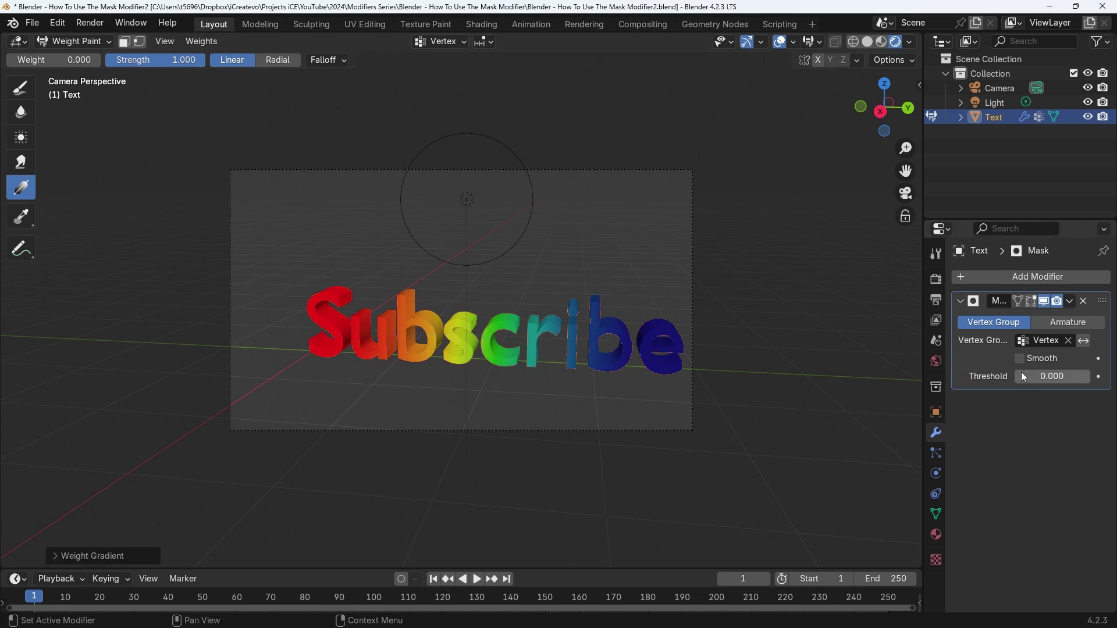
{"action": "left_click_drag", "start_coordinate": [1023, 376], "coordinate": [1077, 376]}
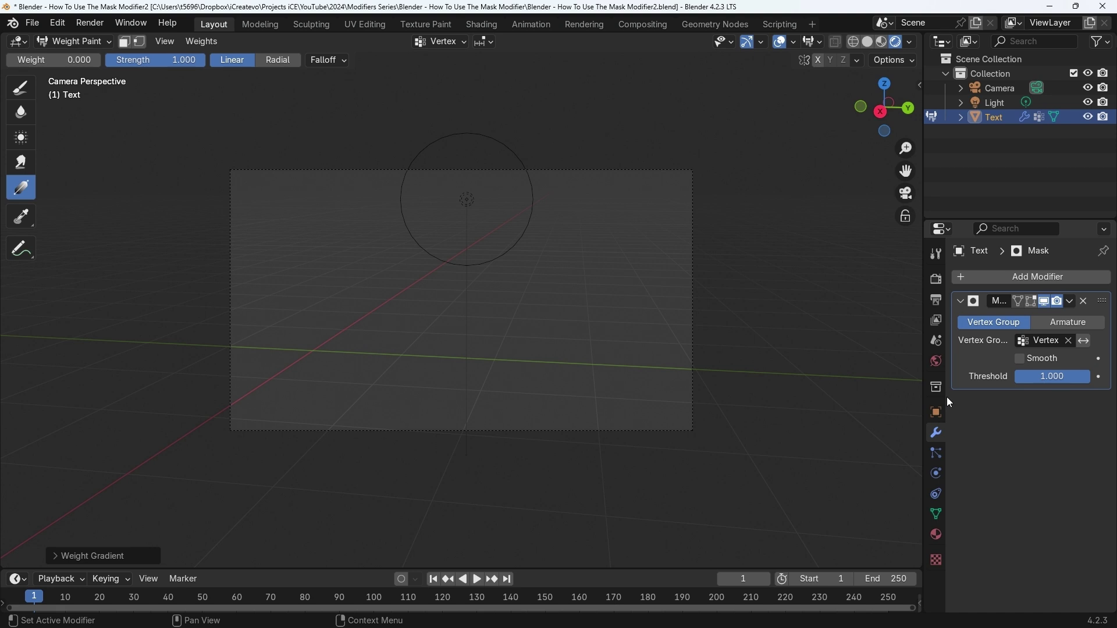
- Enlarge the timeline, keyframe the 1.000 Threshold at frame 1, then scrub toward frame 60
{"action": "left_click_drag", "start_coordinate": [532, 570], "coordinate": [531, 370]}
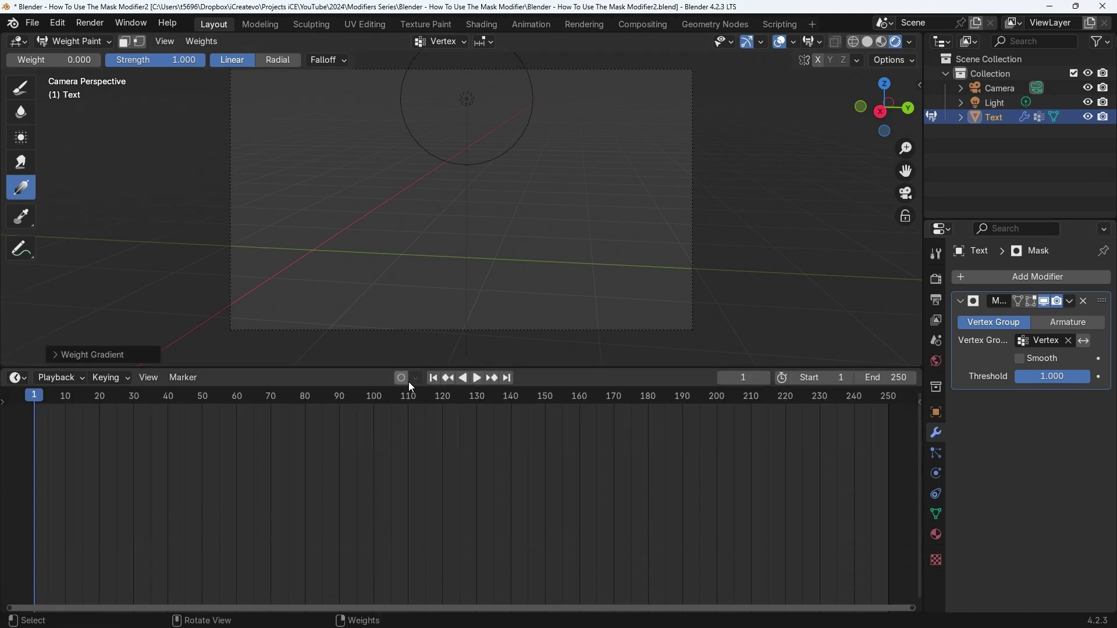
{"action": "left_click", "coordinate": [434, 380]}
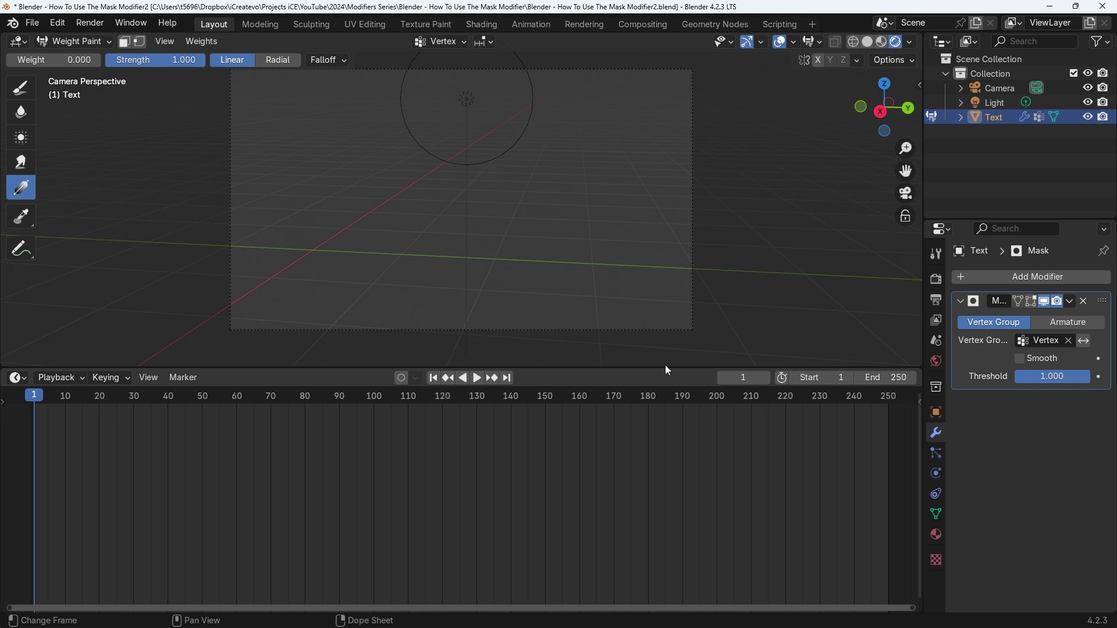
{"action": "left_click", "coordinate": [1099, 379]}
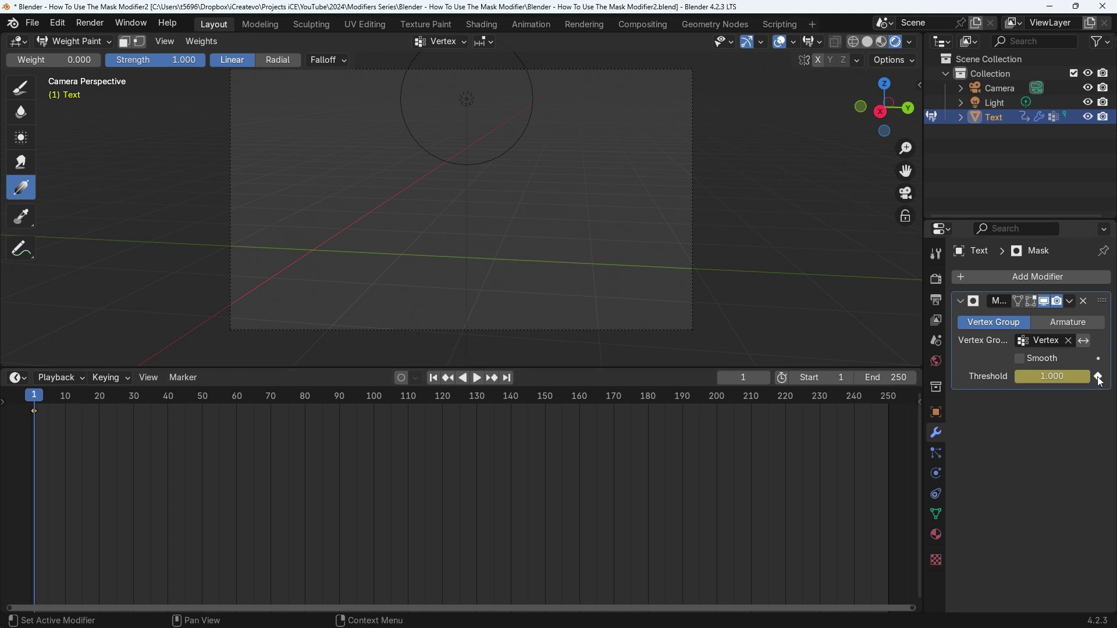
{"action": "left_click_drag", "start_coordinate": [35, 403], "coordinate": [242, 399]}
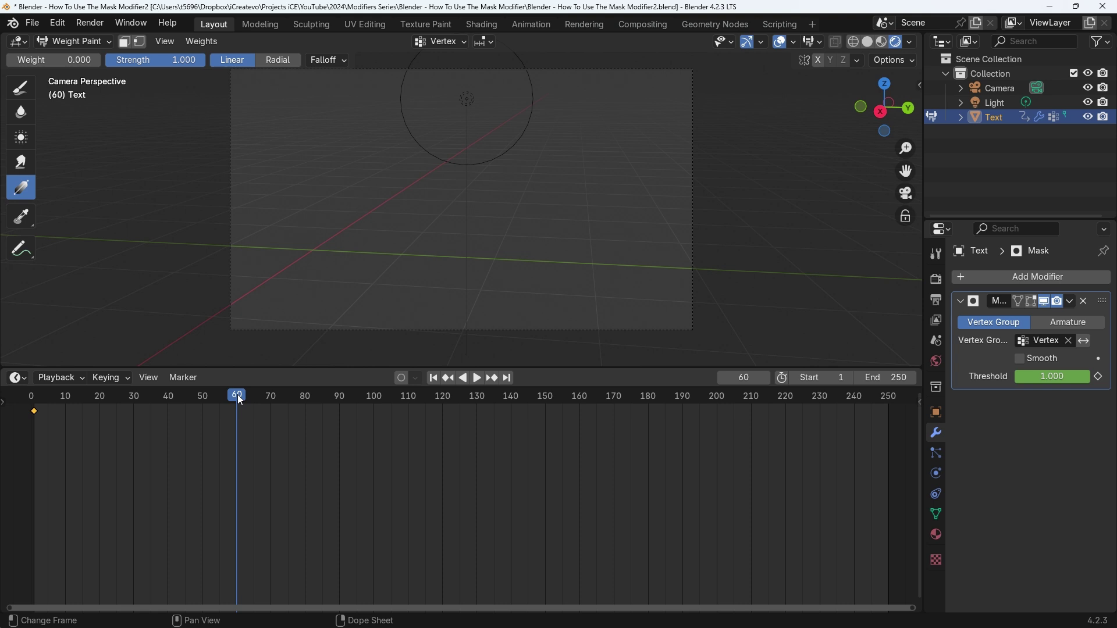
{"action": "mouse_move", "coordinate": [241, 400]}
{"action": "left_mouse_down"}
{"action": "mouse_move", "coordinate": [344, 403]}
{"action": "mouse_move", "coordinate": [223, 399]}
{"action": "mouse_move", "coordinate": [248, 412]}
{"action": "mouse_move", "coordinate": [239, 412]}
{"action": "left_mouse_up"}
- Set the end frame to 96 (24*4), then lower Mask Threshold to 0.000 at frame 96
{"action": "left_click", "coordinate": [899, 380]}
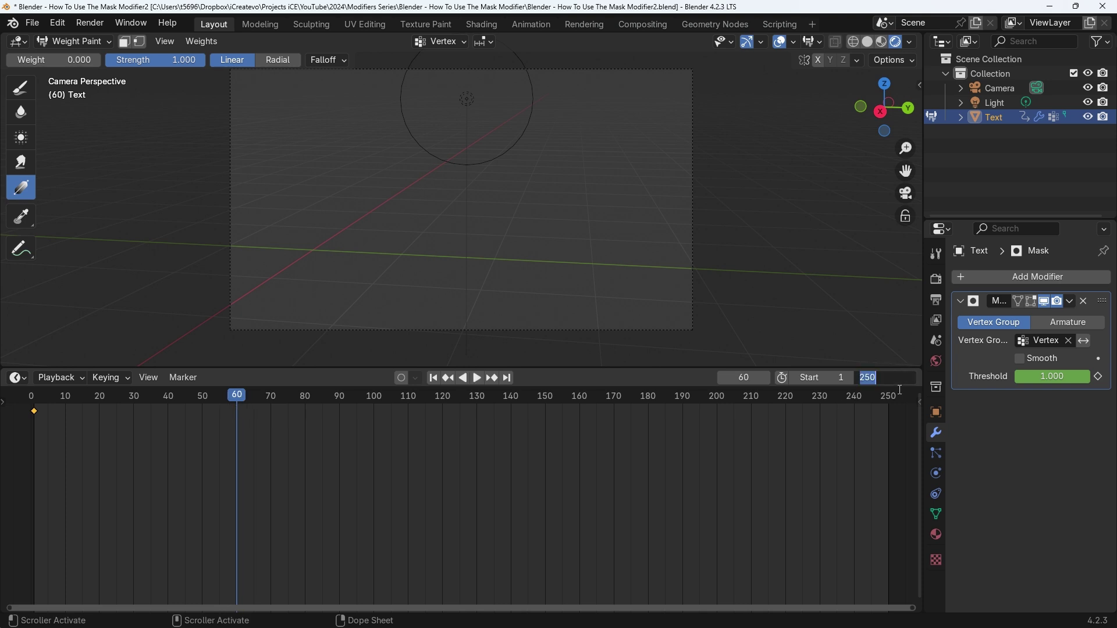
{"action": "type", "text": "24*4"}
{"action": "key", "text": "Return"}
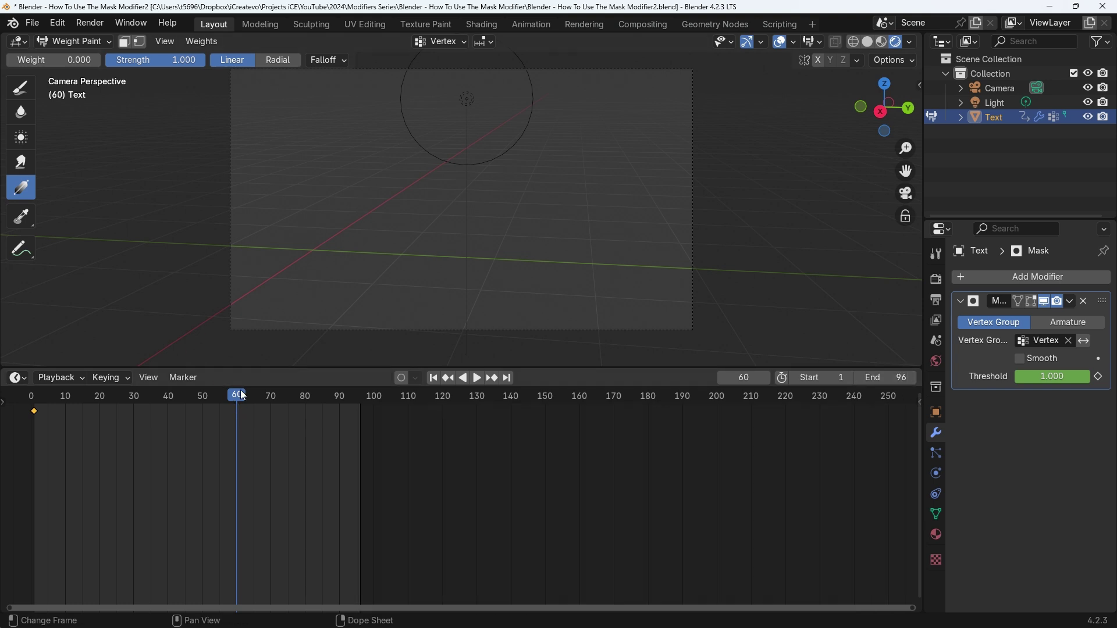
{"action": "left_click_drag", "start_coordinate": [241, 391], "coordinate": [360, 399]}
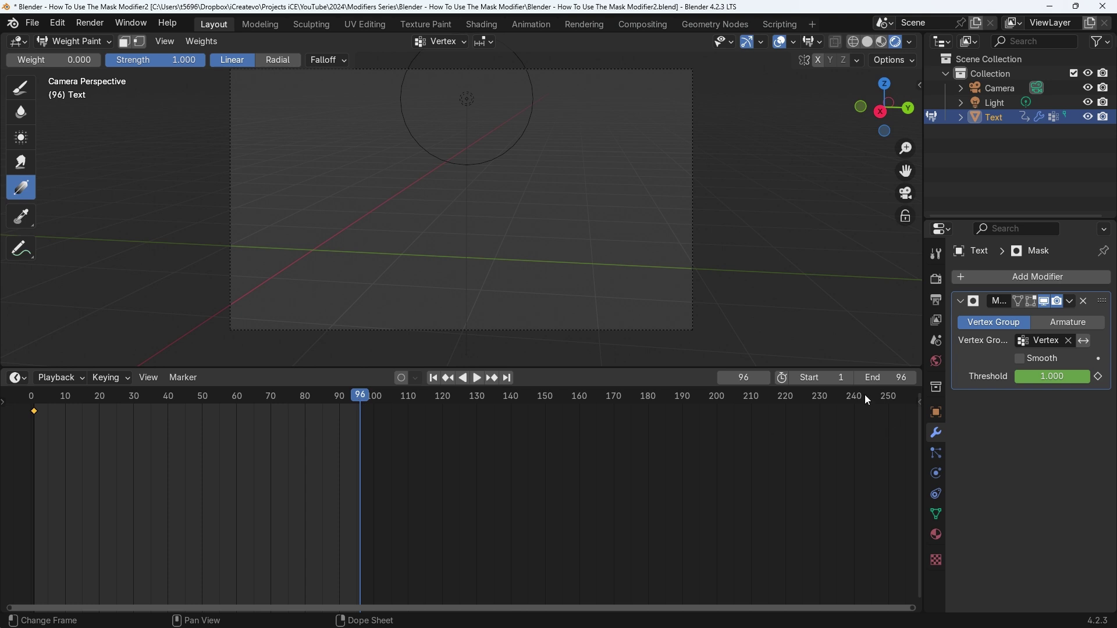
{"action": "left_click_drag", "start_coordinate": [1083, 382], "coordinate": [1018, 382]}
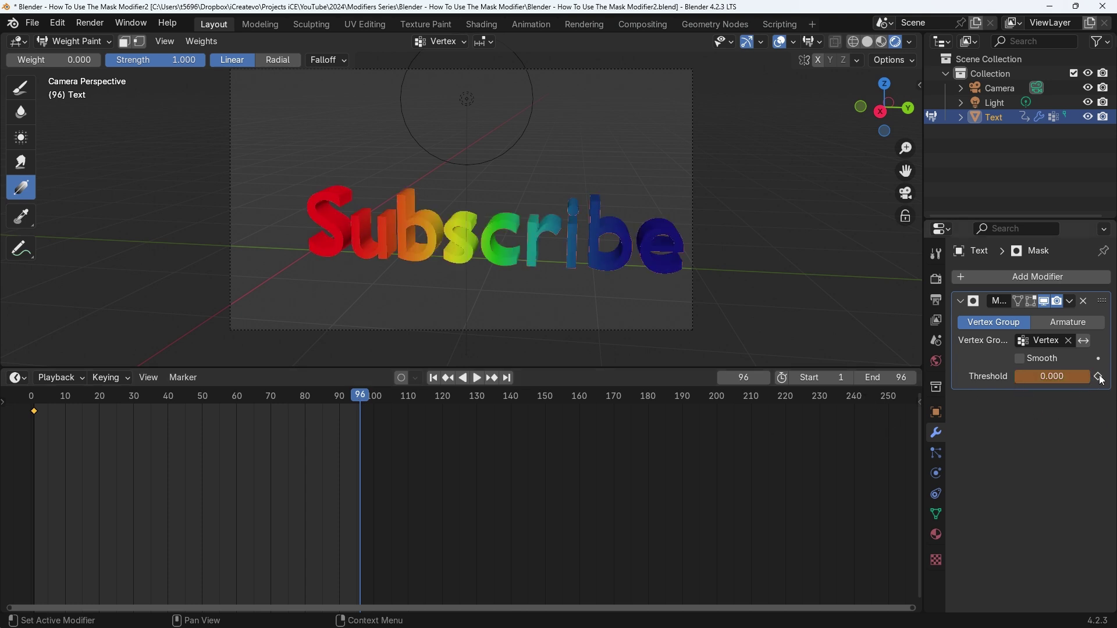
- Keyframe Threshold 0.000 at frame 96, preview the reveal, and return to Object Mode
{"action": "left_click", "coordinate": [1098, 377]}
{"action": "key", "text": "space"}
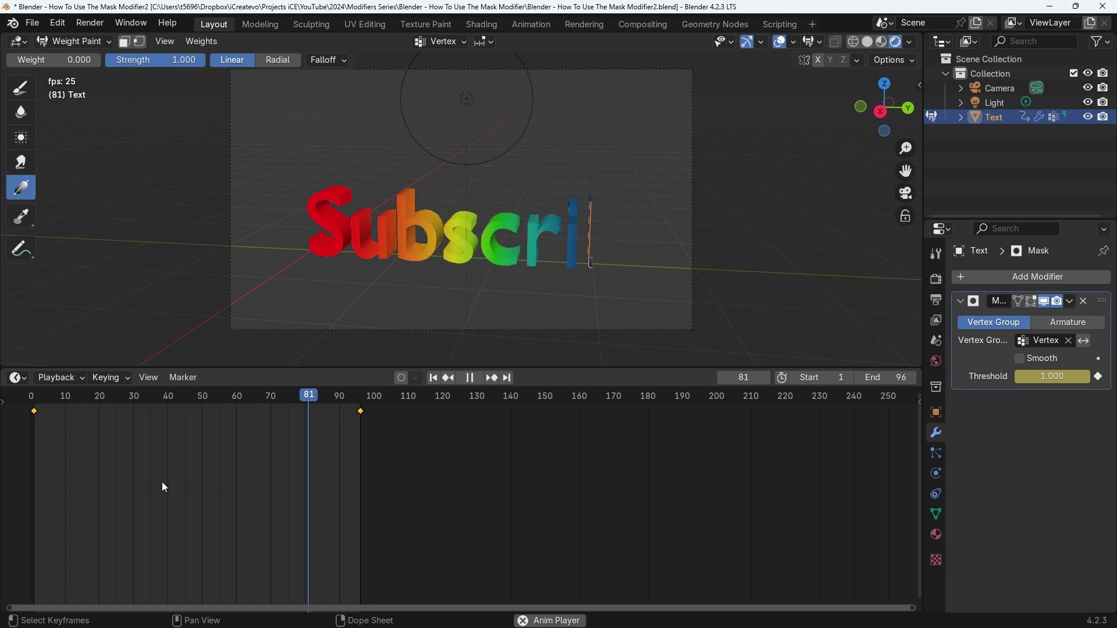
{"action": "left_click", "coordinate": [74, 41]}
{"action": "left_click", "coordinate": [103, 58]}
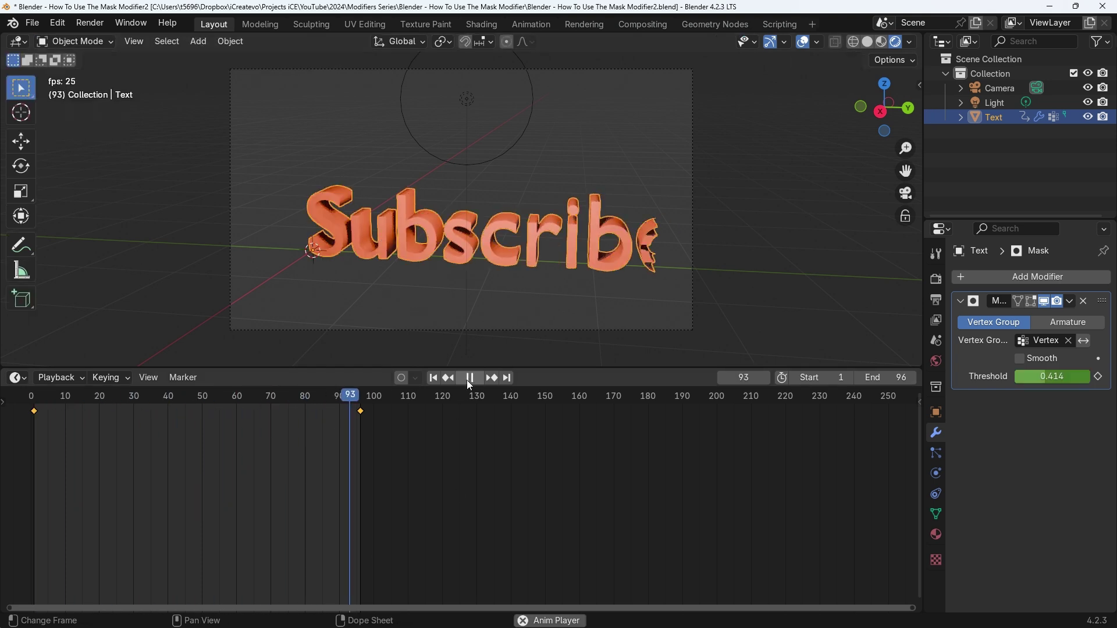
{"action": "left_click", "coordinate": [448, 377]}
{"action": "left_click", "coordinate": [470, 378]}
{"action": "left_click", "coordinate": [491, 378]}
- Move the light sideways and widen its radius
{"action": "left_click", "coordinate": [324, 196]}
{"action": "key", "text": "g"}
{"action": "left_click", "coordinate": [479, 217]}
{"action": "left_click", "coordinate": [936, 473]}
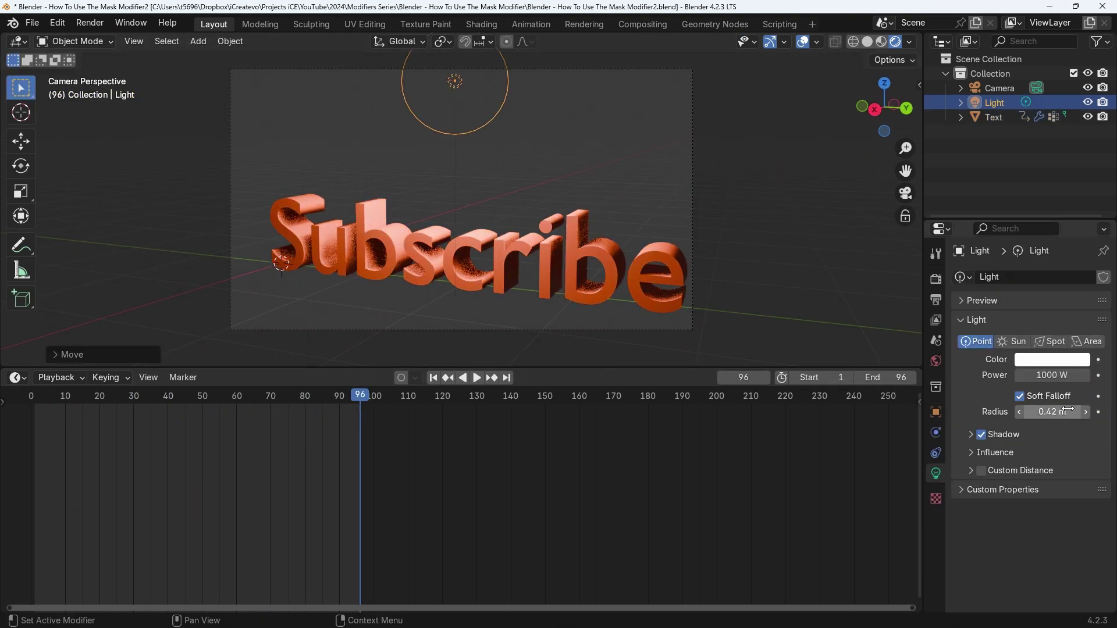
{"action": "left_click_drag", "start_coordinate": [1050, 411], "coordinate": [1051, 411]}
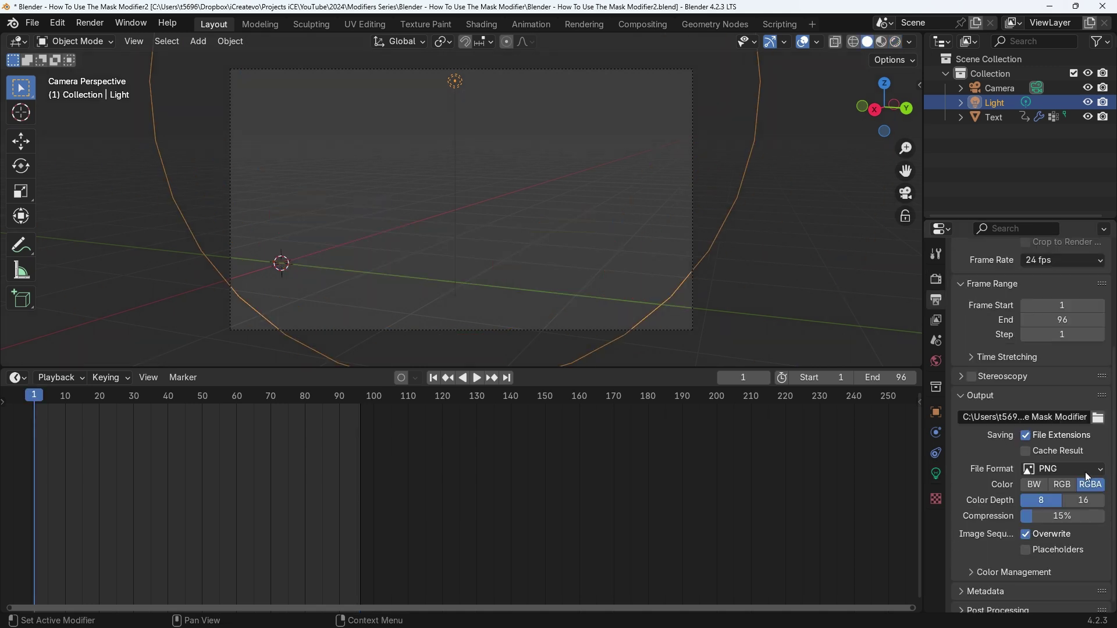
- Set output to FFmpeg Video with the H264 in MP4 preset and High Quality
{"action": "left_click", "coordinate": [1088, 478]}
{"action": "left_click", "coordinate": [1076, 508]}
{"action": "left_click", "coordinate": [1086, 566]}
{"action": "left_click", "coordinate": [1046, 499]}
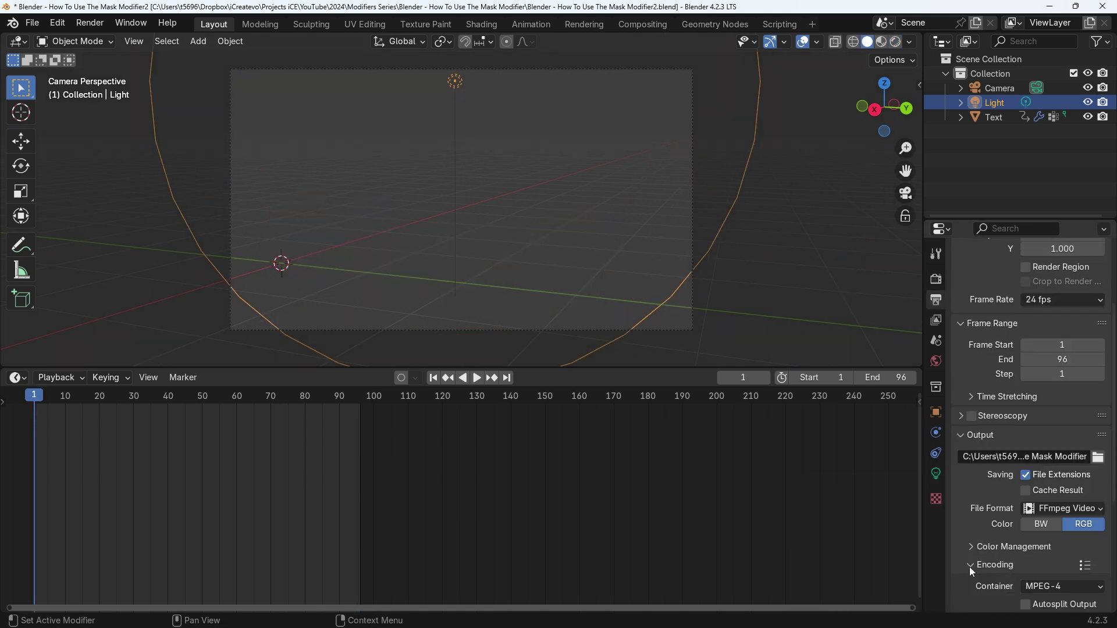
{"action": "scroll", "coordinate": [1036, 494], "scroll_direction": "down", "scroll_amount": 3}
{"action": "left_click", "coordinate": [1065, 519]}
{"action": "left_click", "coordinate": [1024, 437]}
- Render the whole animation with Ctrl+F12
{"action": "key", "text": "ctrl+F12"}
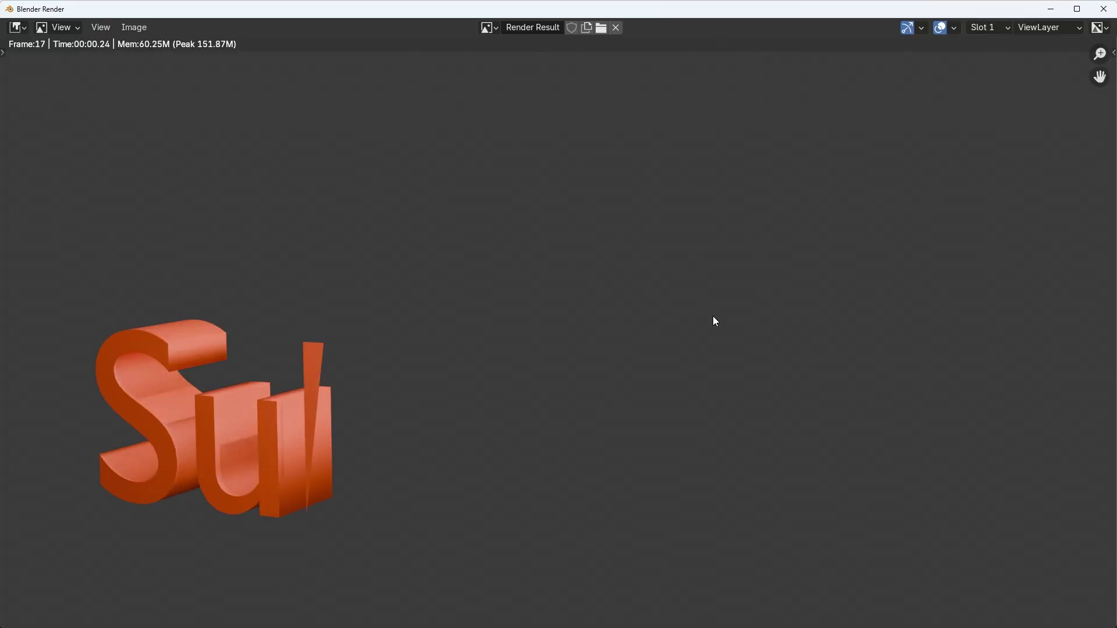